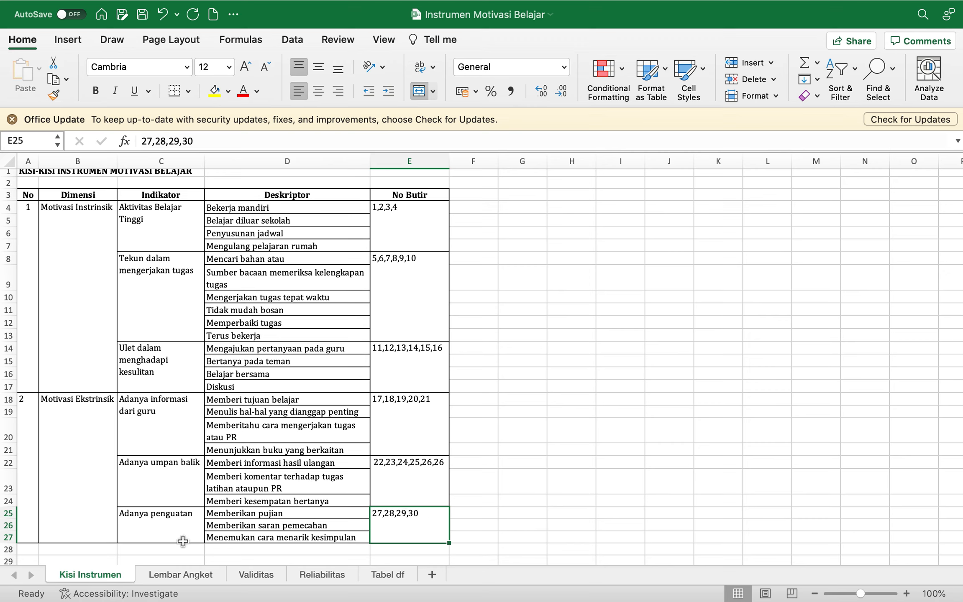
# Step: Review the title, answer legend and first statement on the Lembar Angket sheet, and compare them with the Kisi Instrumen grid
pyautogui.click(195, 574)
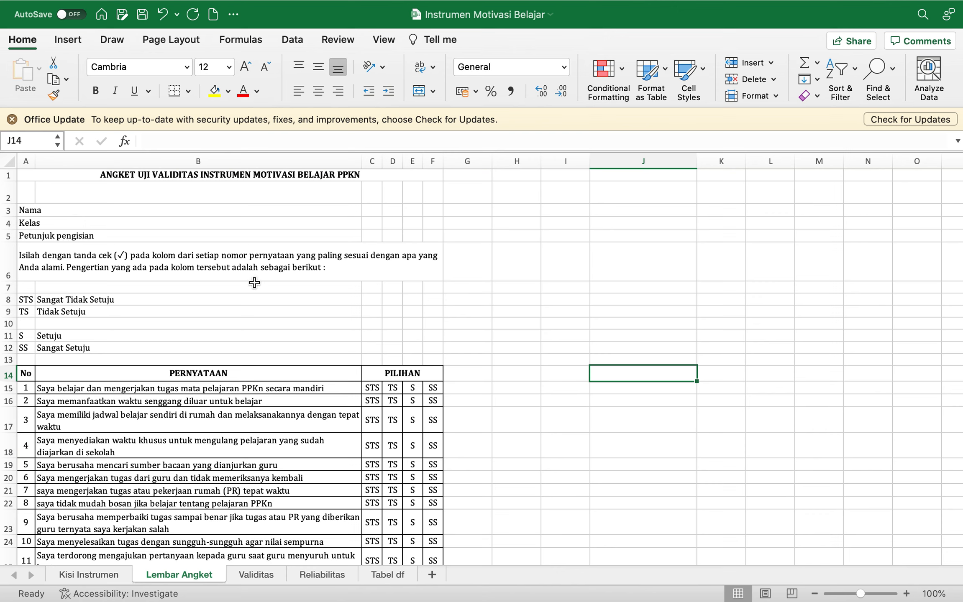
pyautogui.click(293, 175)
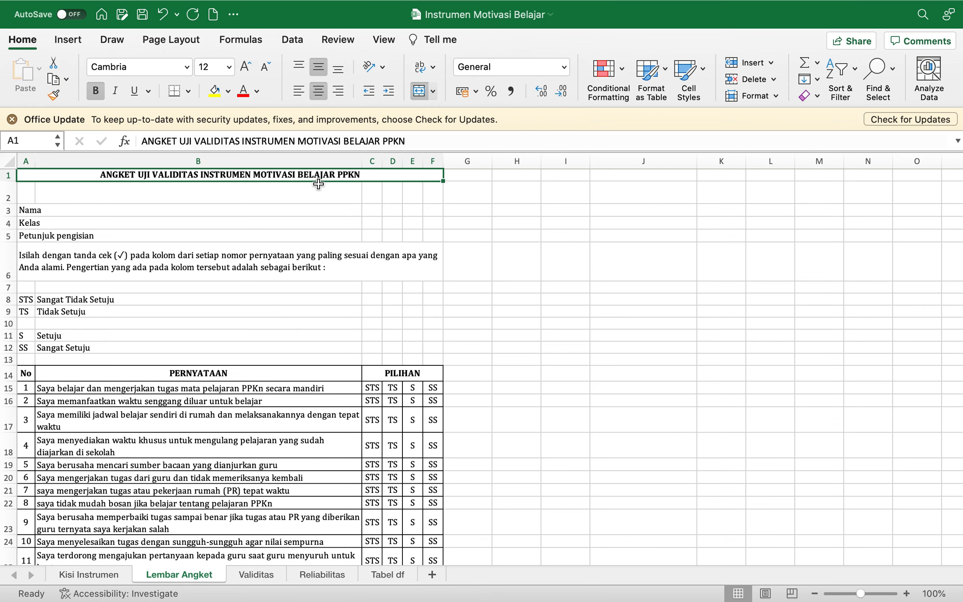
pyautogui.scroll(-6, 338, 274)
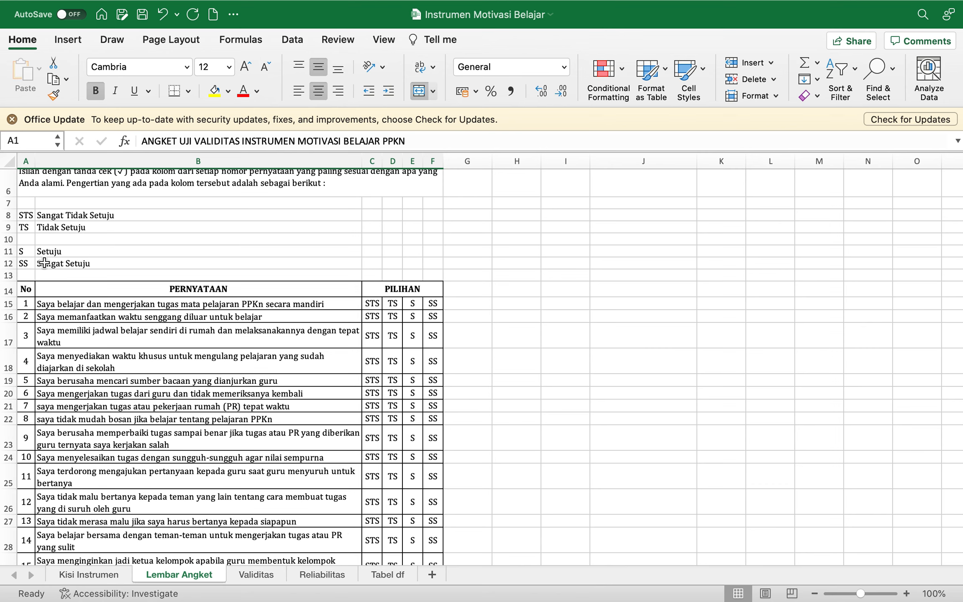
pyautogui.scroll(-3, 137, 263)
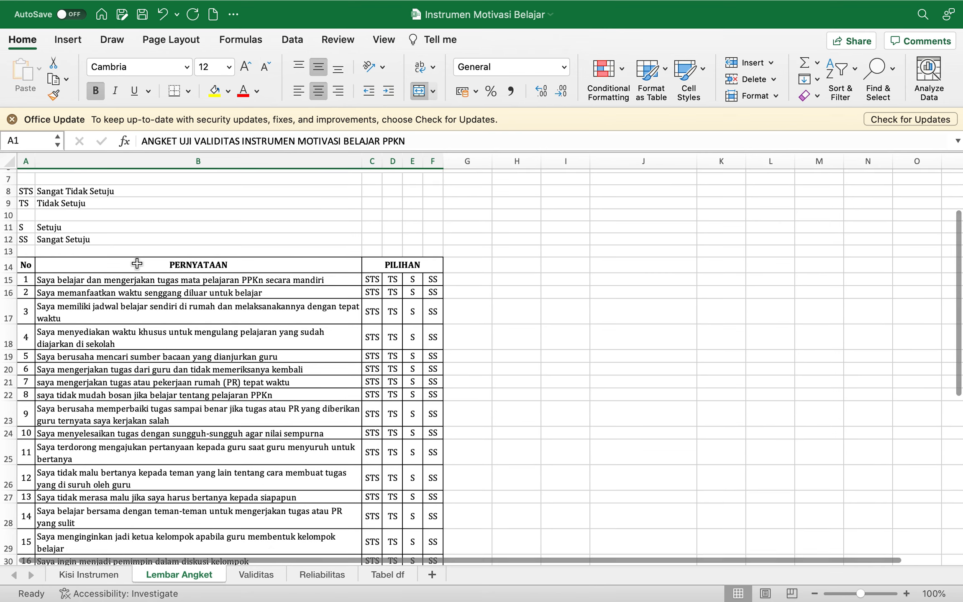
pyautogui.click(198, 254)
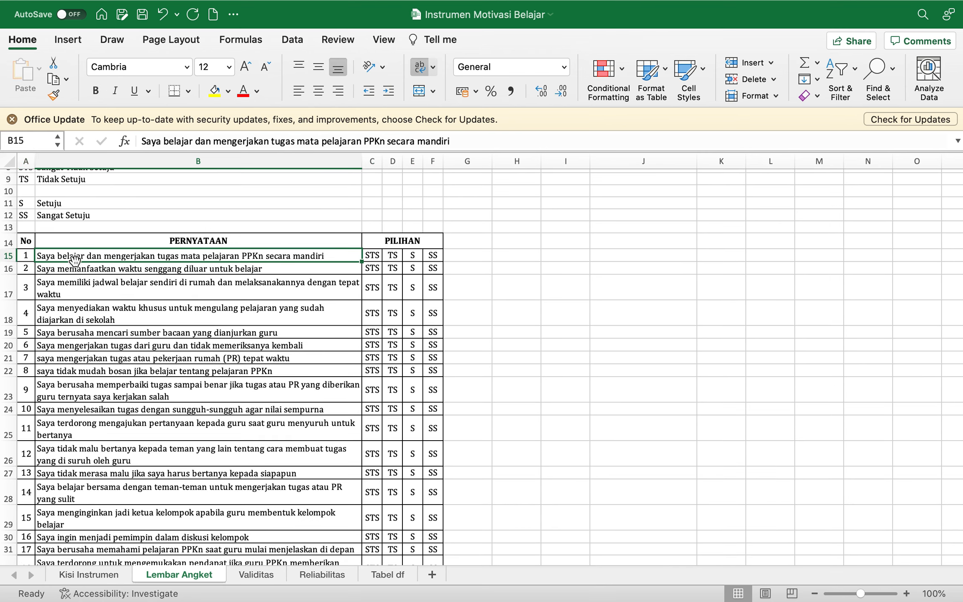
pyautogui.click(95, 569)
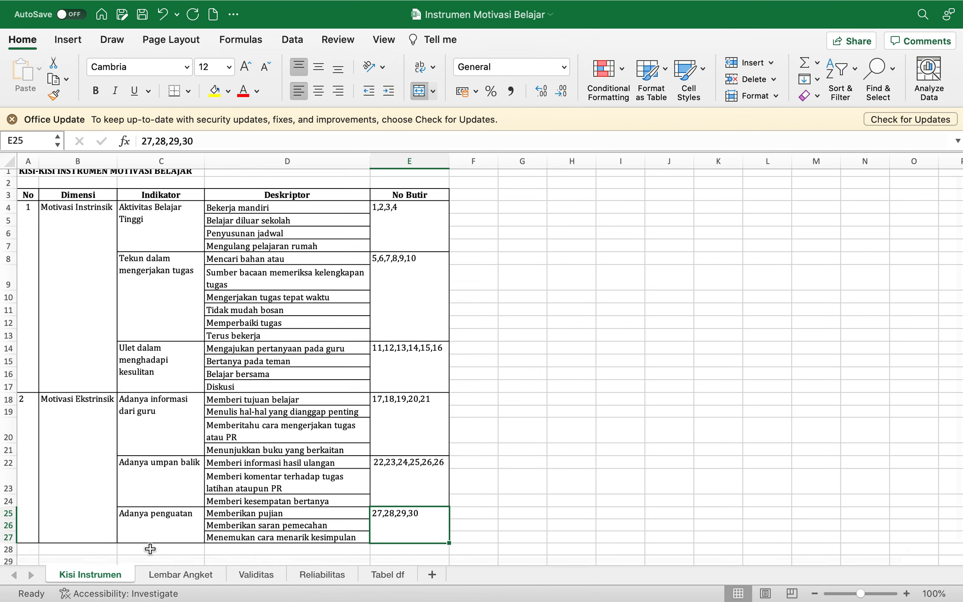
pyautogui.click(186, 577)
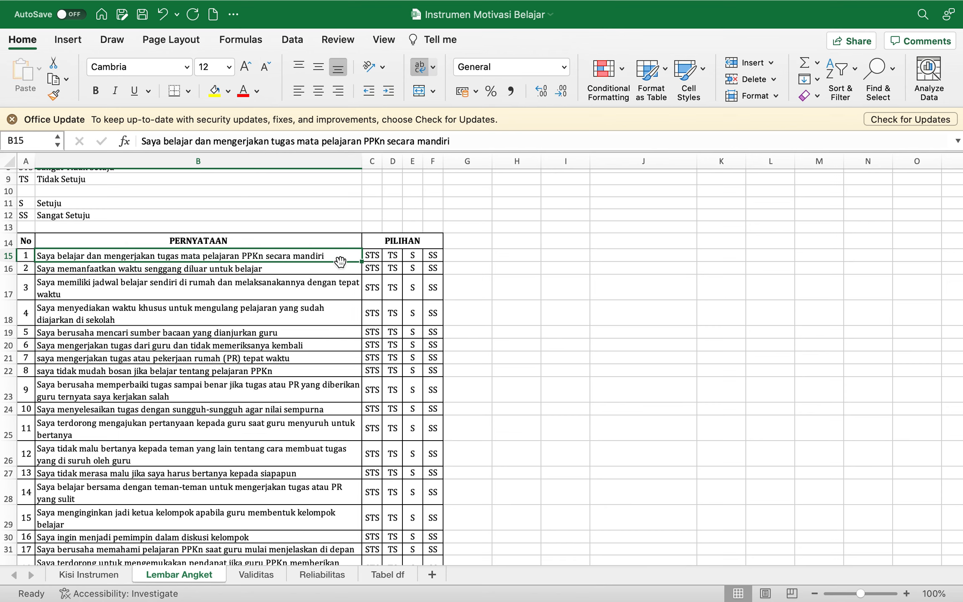
# Step: Read through the Lembar Angket statements down to number 30 and cross-check the last item with the Kisi Instrumen sheet
pyautogui.scroll(3, 375, 260)
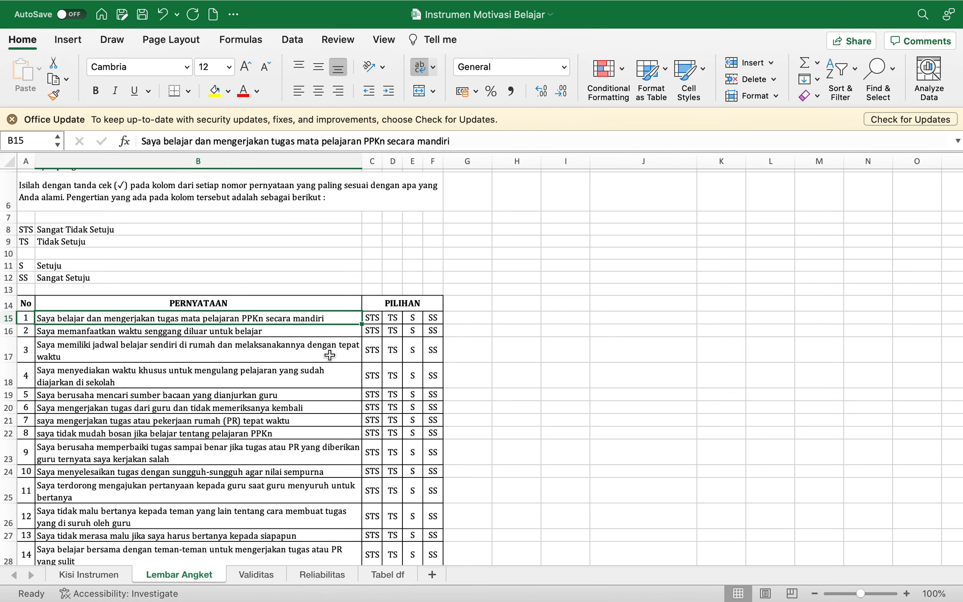
pyautogui.scroll(-5, 327, 355)
pyautogui.scroll(-8, 327, 359)
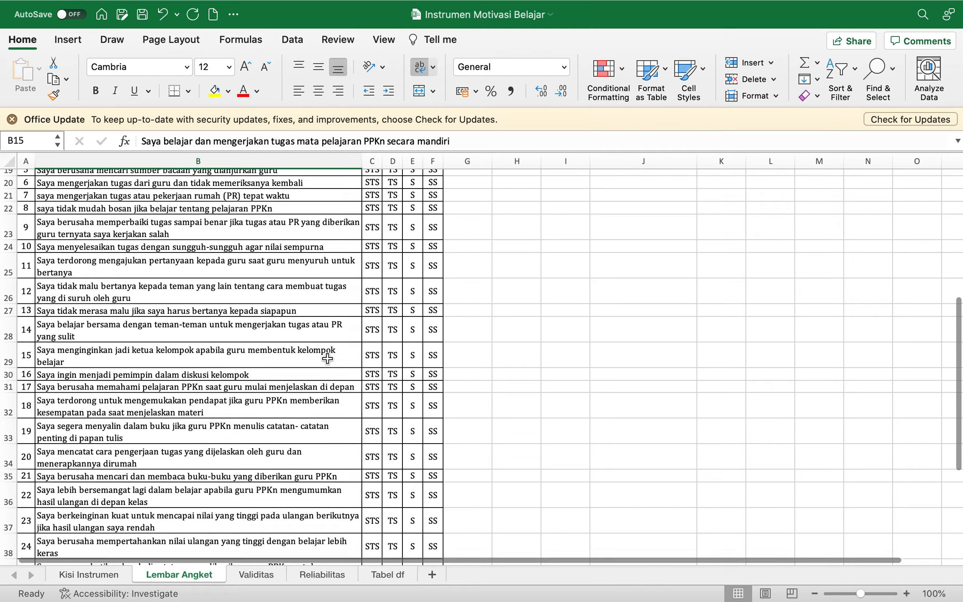
pyautogui.scroll(-6, 327, 358)
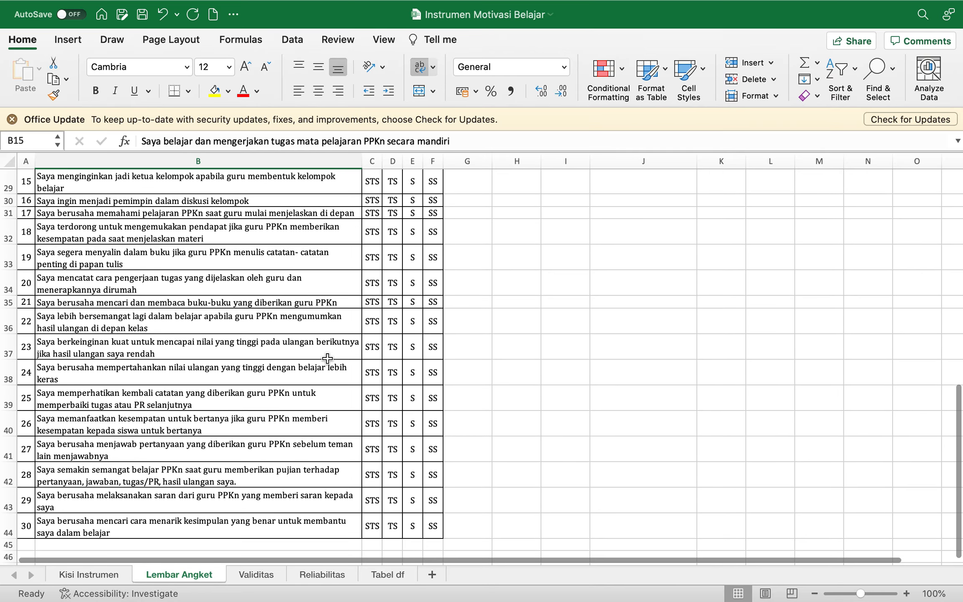
pyautogui.click(195, 473)
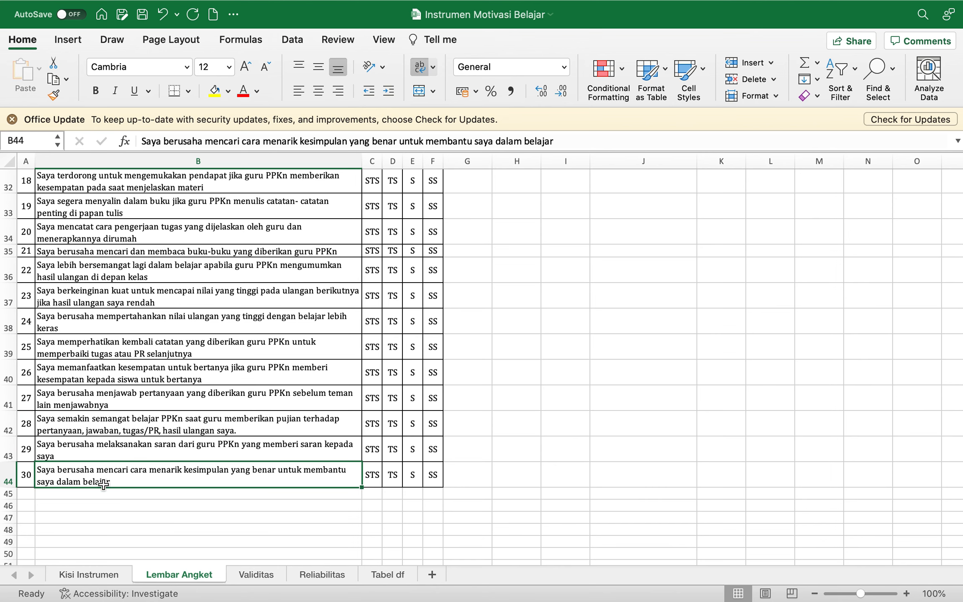
pyautogui.click(110, 570)
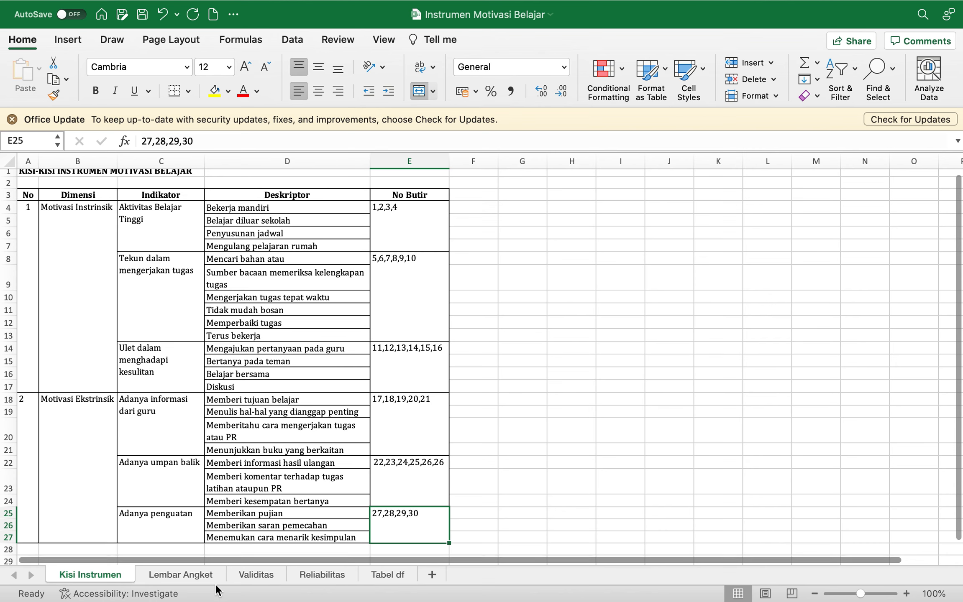
pyautogui.click(199, 575)
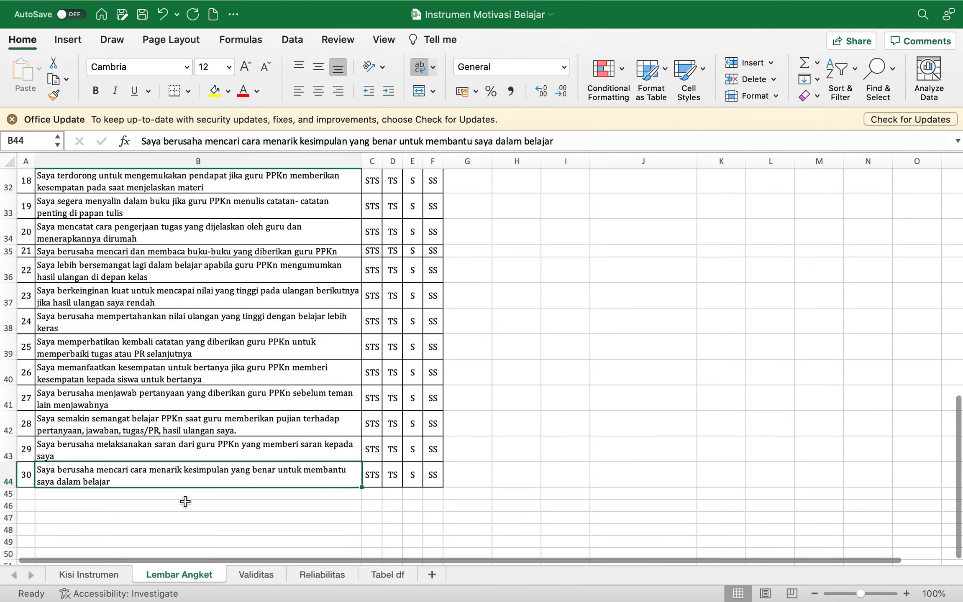
pyautogui.click(16, 474)
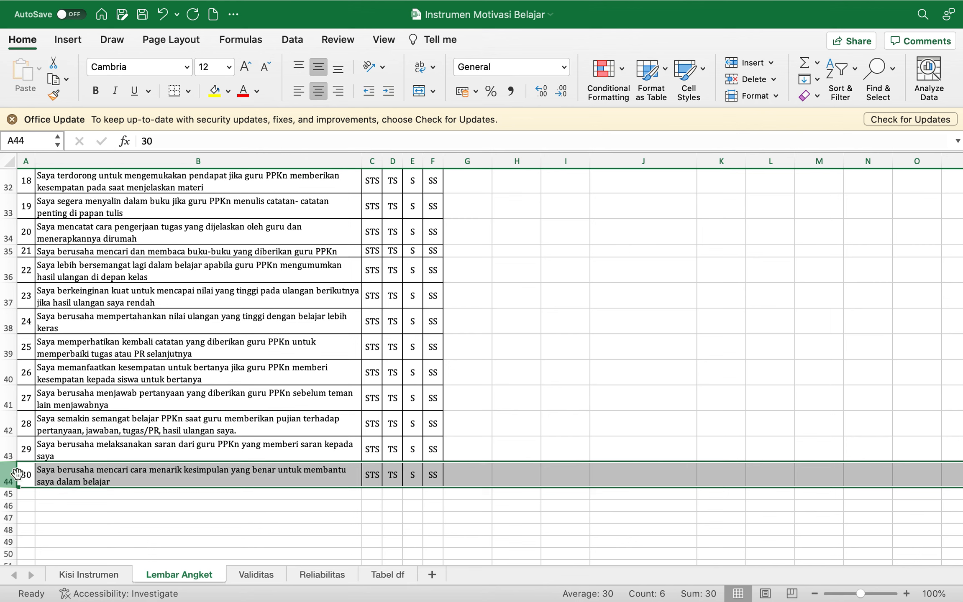
pyautogui.click(59, 469)
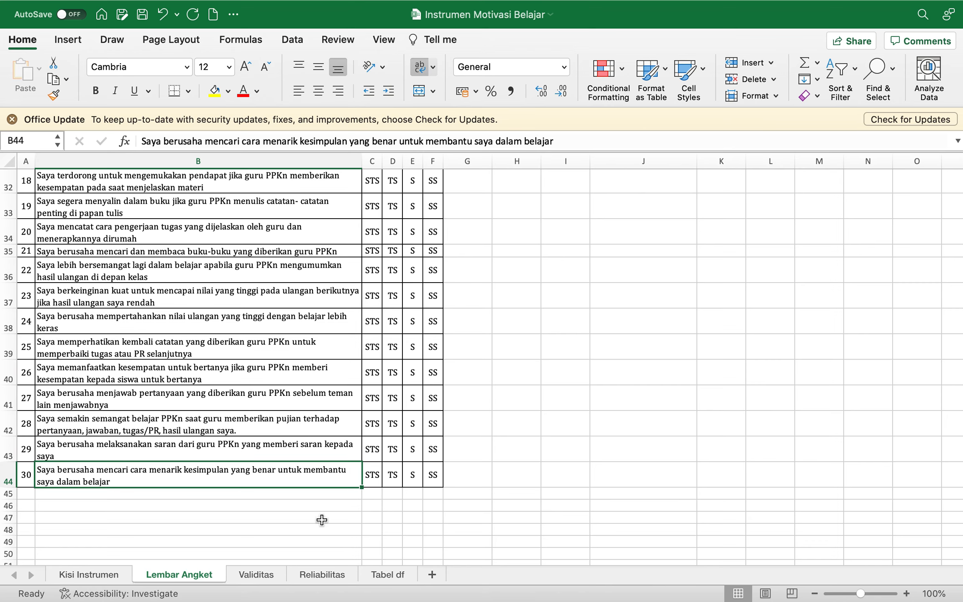
# Step: Return to statement 1 of the questionnaire and examine its S and SS answer options
pyautogui.scroll(15, 351, 414)
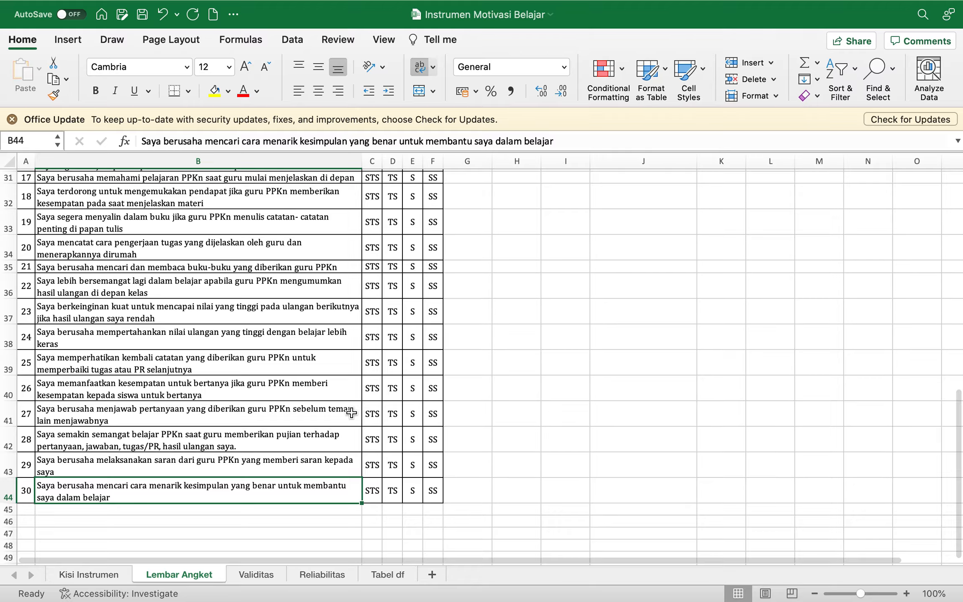
pyautogui.scroll(-3, 351, 414)
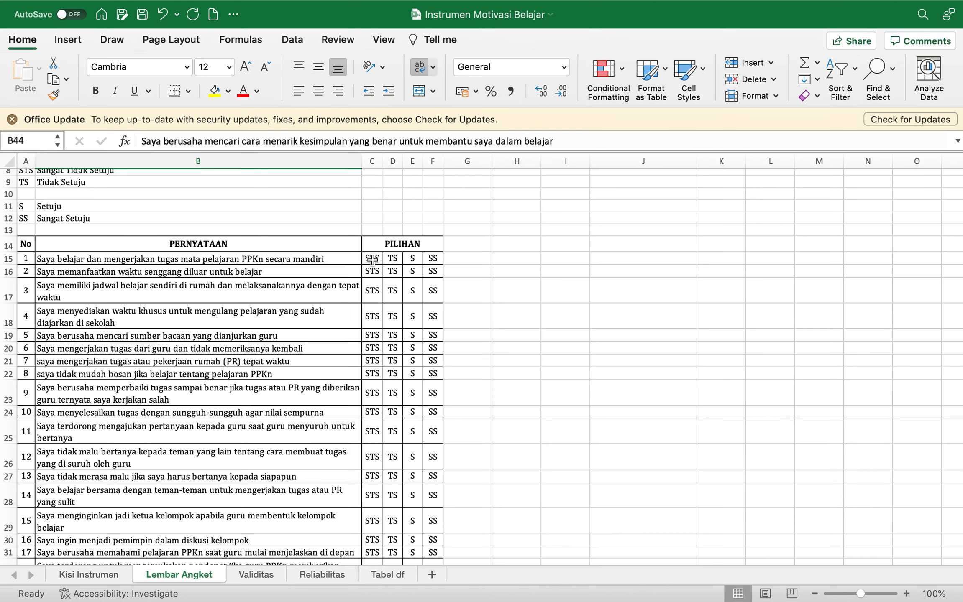
pyautogui.click(412, 258)
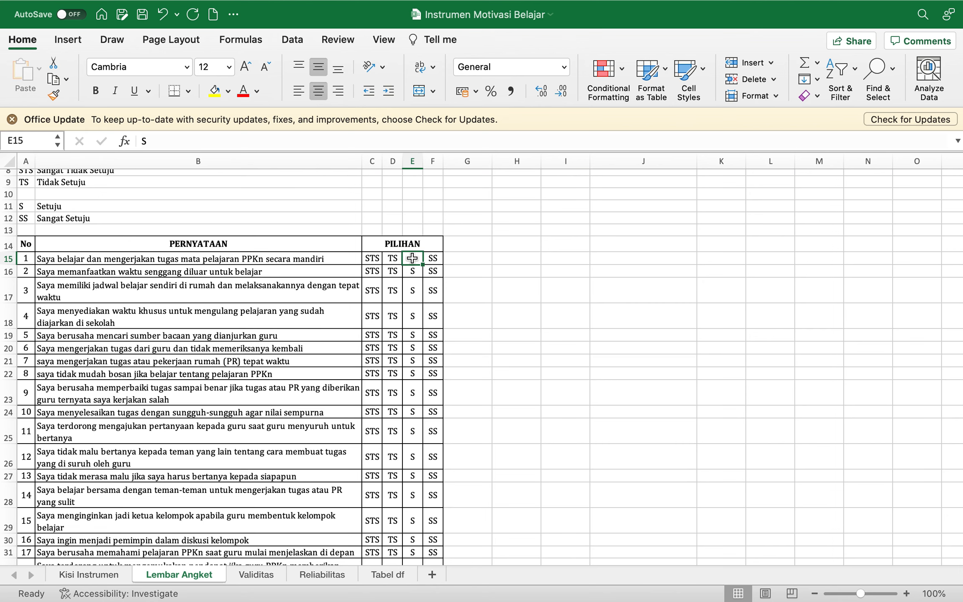
pyautogui.click(433, 258)
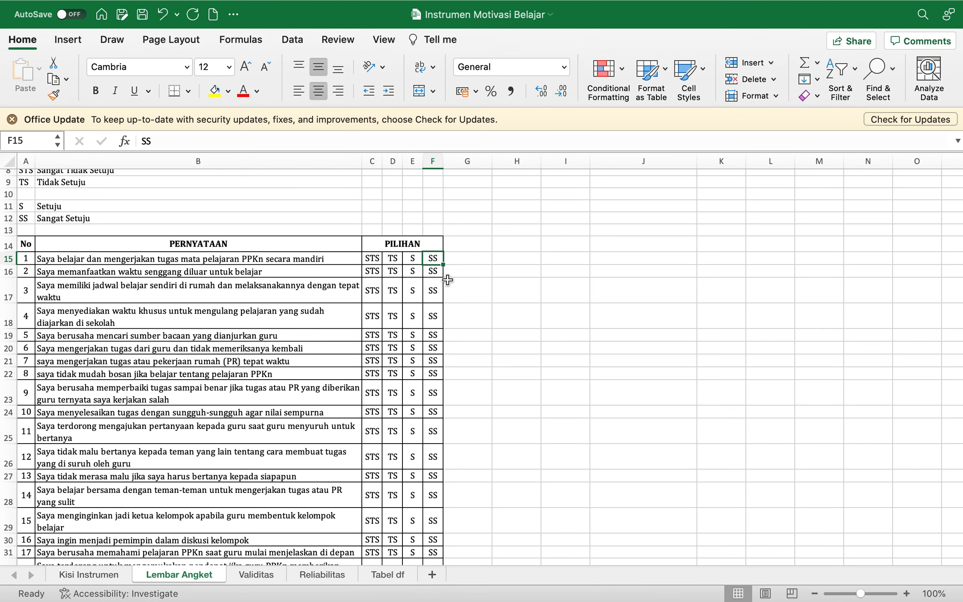
# Step: Review the respondents' item scores on the Validitas sheet, from the first respondent down to the result rows and across to the SUM column
pyautogui.click(256, 572)
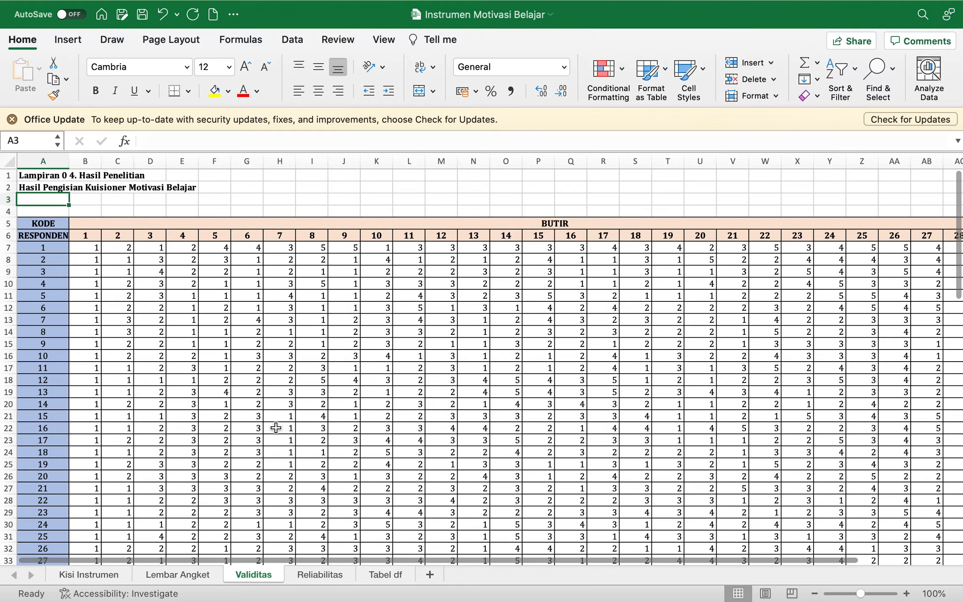
pyautogui.scroll(-5, 331, 336)
pyautogui.scroll(-3, 331, 336)
pyautogui.scroll(6, 331, 336)
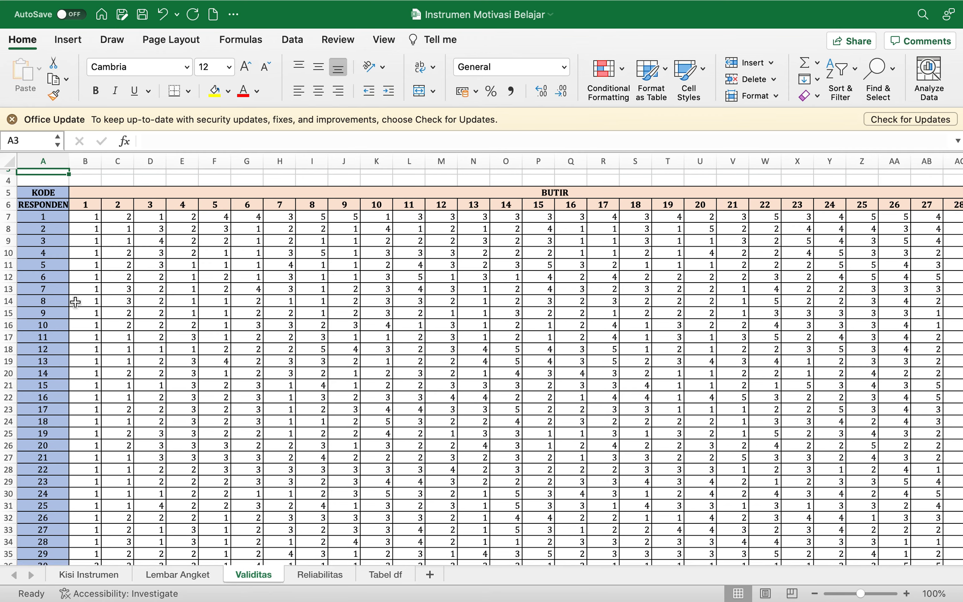
pyautogui.scroll(-5, 44, 356)
pyautogui.scroll(-10, 44, 355)
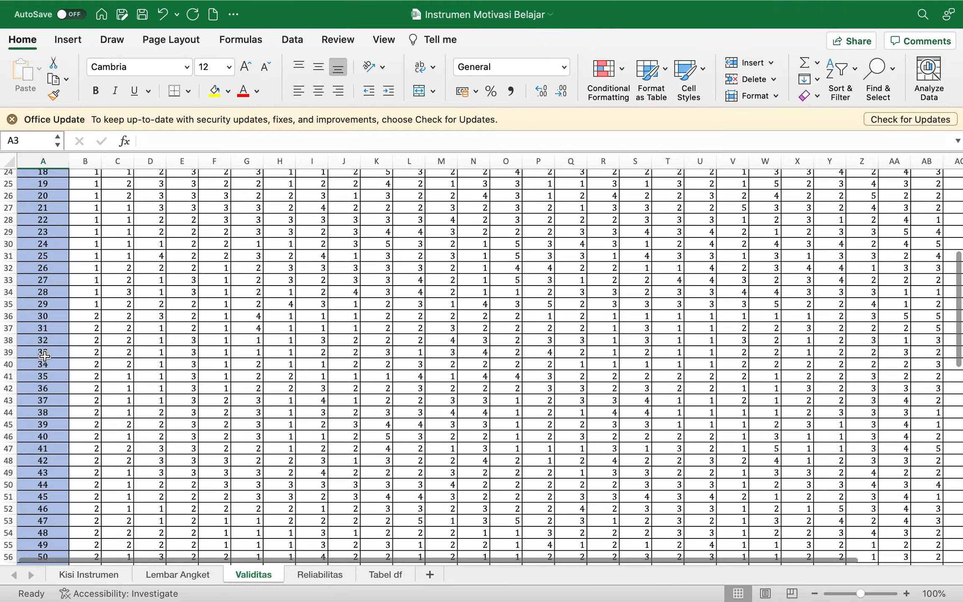
pyautogui.scroll(-10, 44, 356)
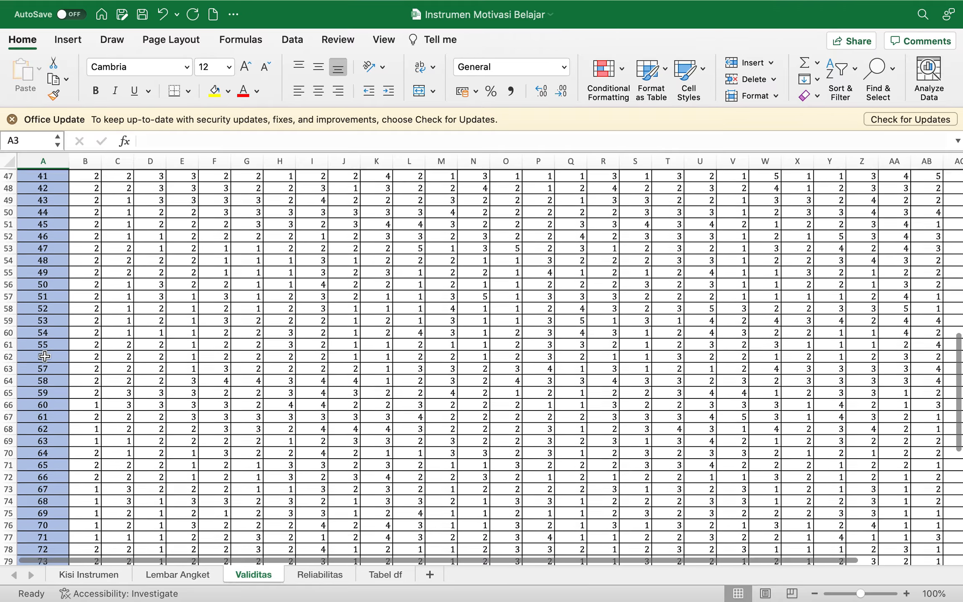
pyautogui.scroll(-3, 45, 356)
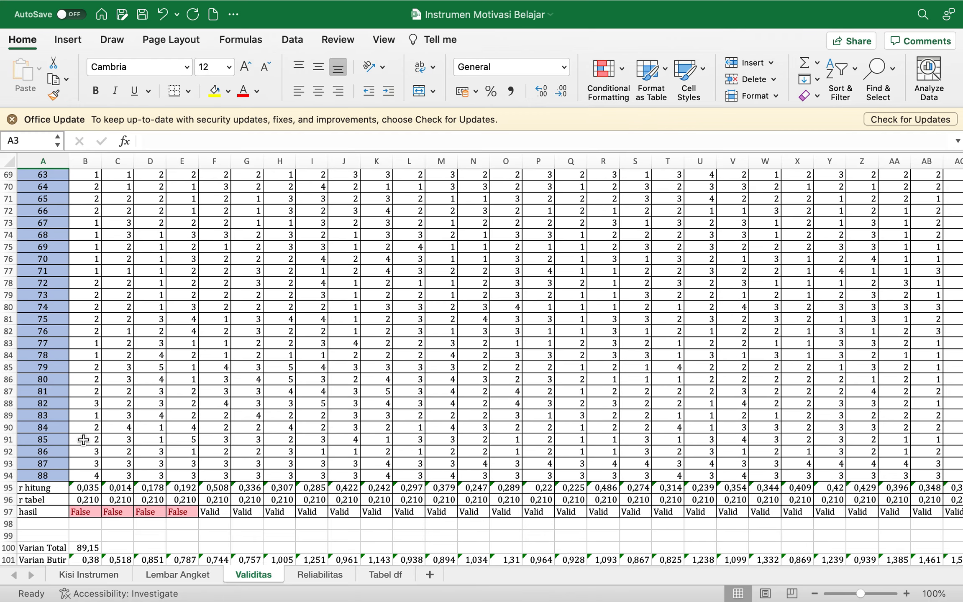
pyautogui.scroll(20, 91, 433)
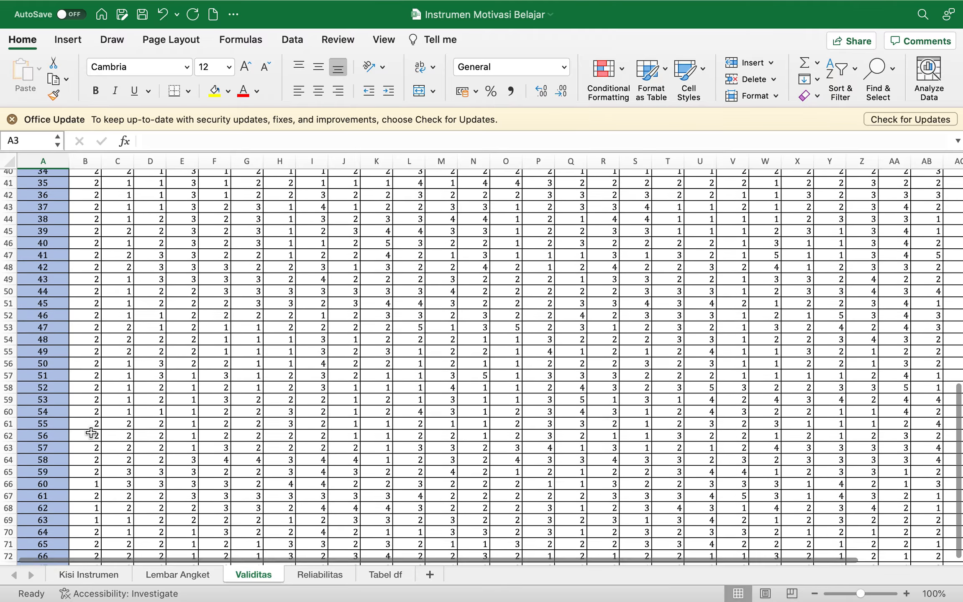
pyautogui.scroll(8, 91, 433)
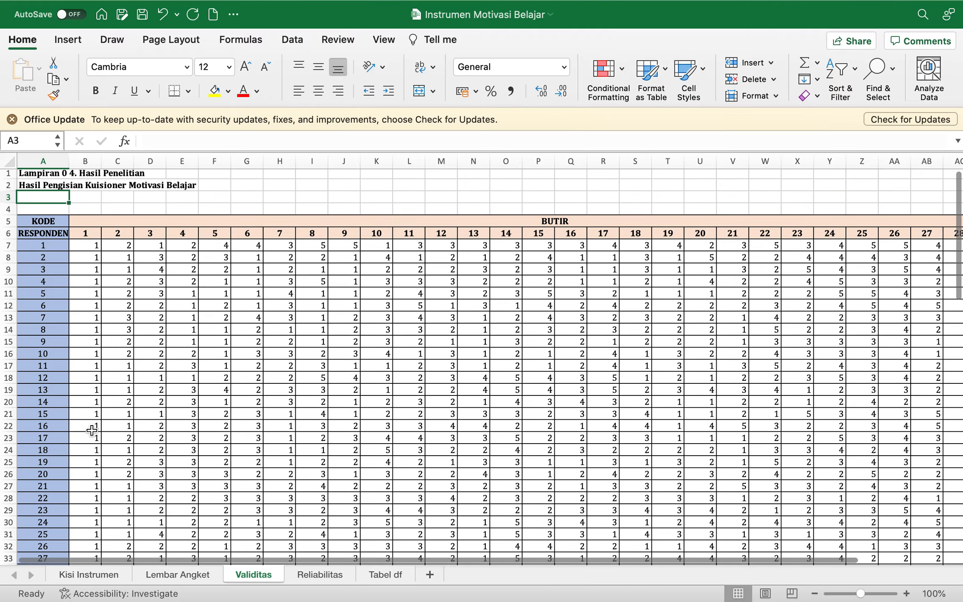
pyautogui.hscroll(10, 424, 321)
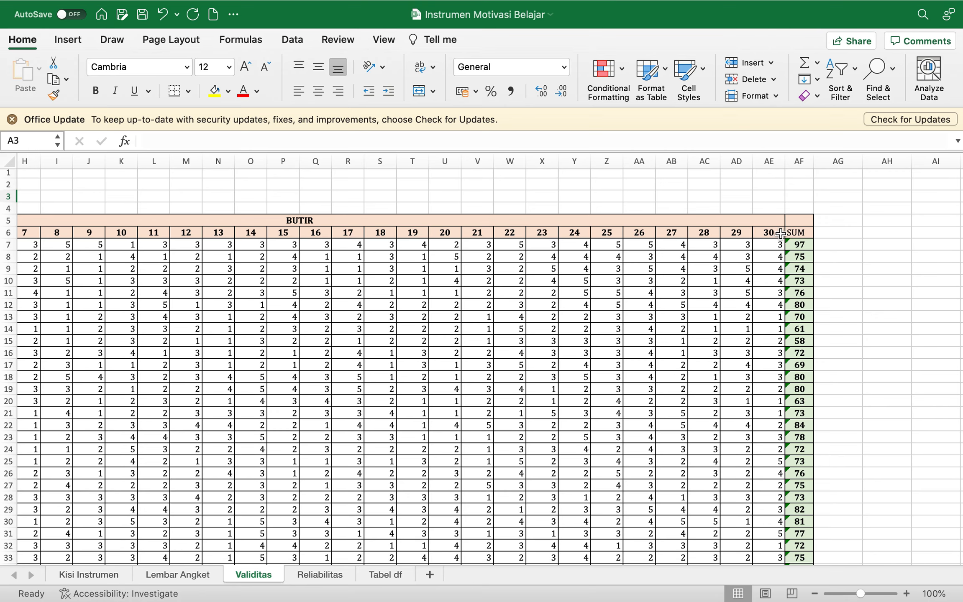
# Step: Compare the final statements on the Lembar Angket sheet with the item columns and scores on the Validitas sheet
pyautogui.click(190, 576)
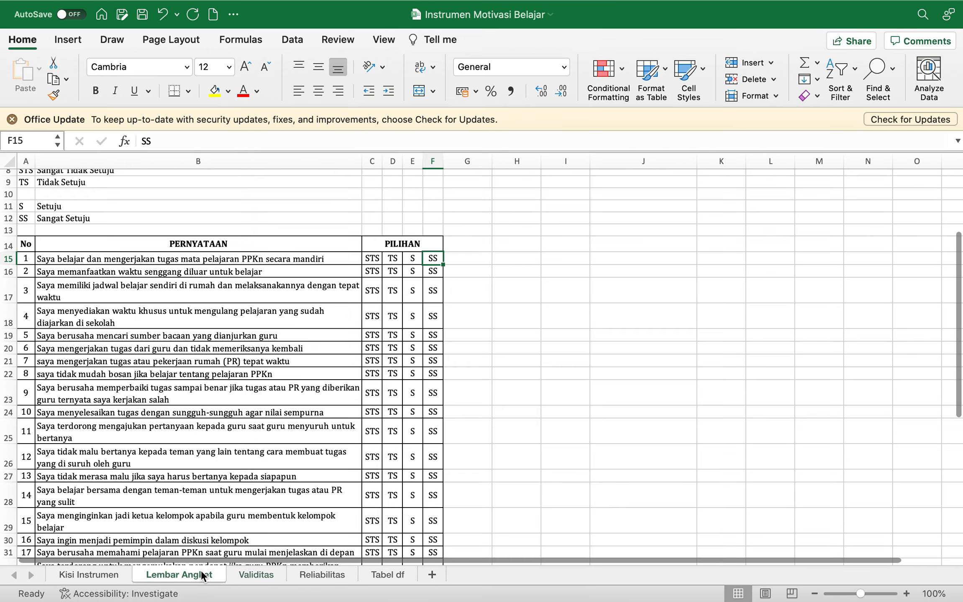
pyautogui.scroll(-10, 365, 474)
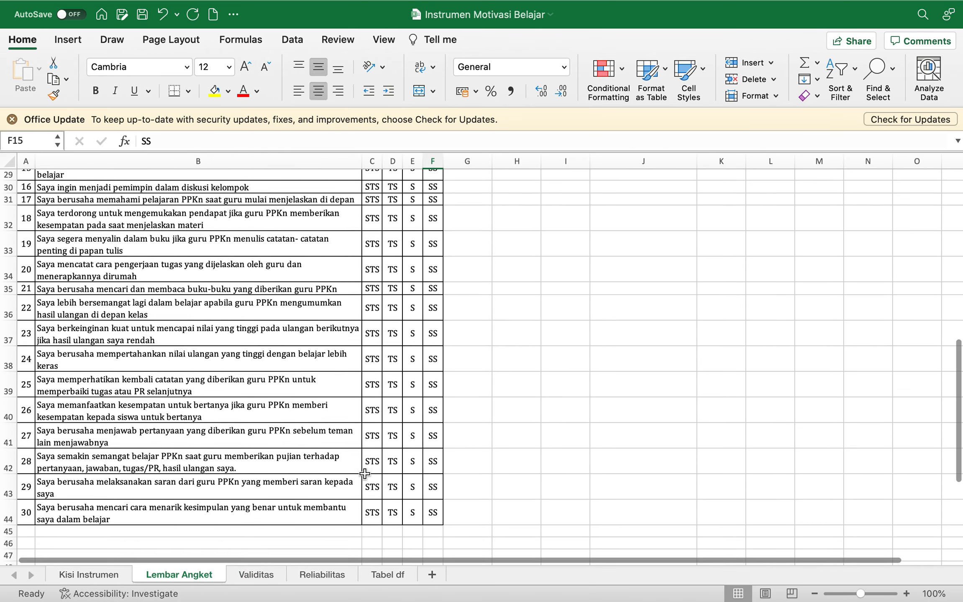
pyautogui.click(268, 574)
pyautogui.scroll(-5, 677, 365)
pyautogui.hscroll(-5, 678, 365)
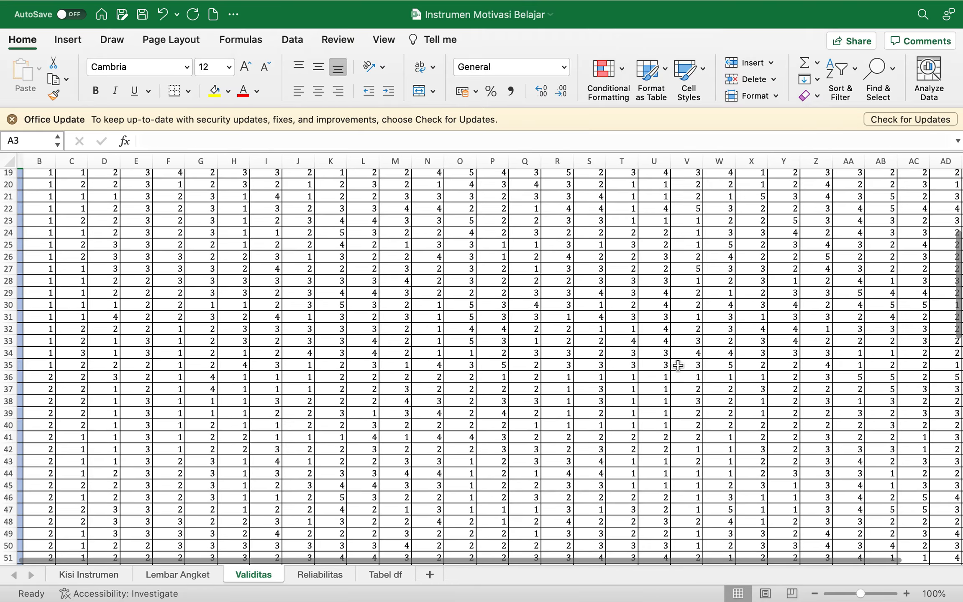
pyautogui.scroll(5, 678, 366)
pyautogui.scroll(-1, 293, 311)
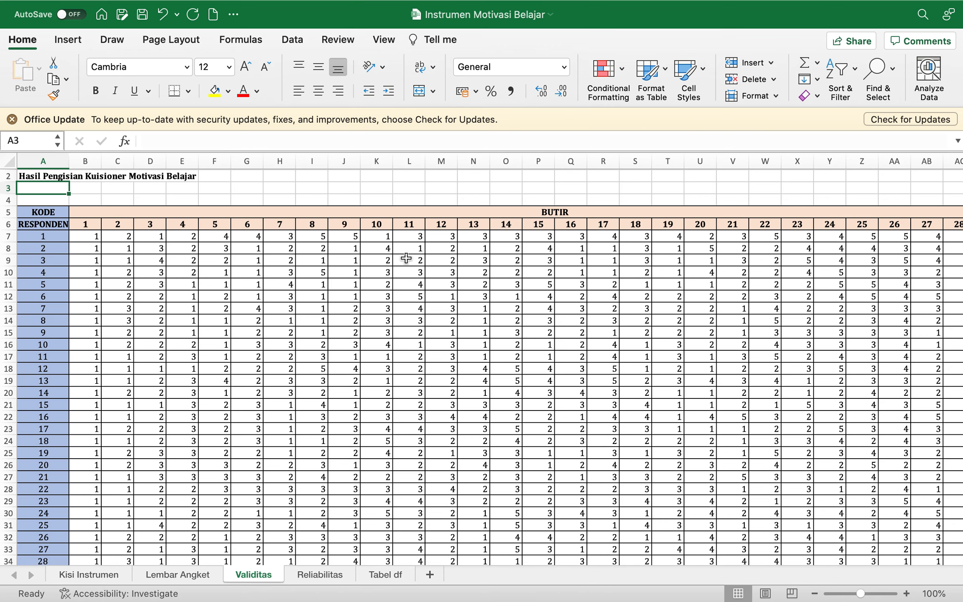
# Step: Examine the r hitung, r tabel and hasil rows below the Validitas scores and inspect the r hitung formula for item 1 in B95
pyautogui.scroll(-11, 179, 414)
pyautogui.scroll(-10, 178, 414)
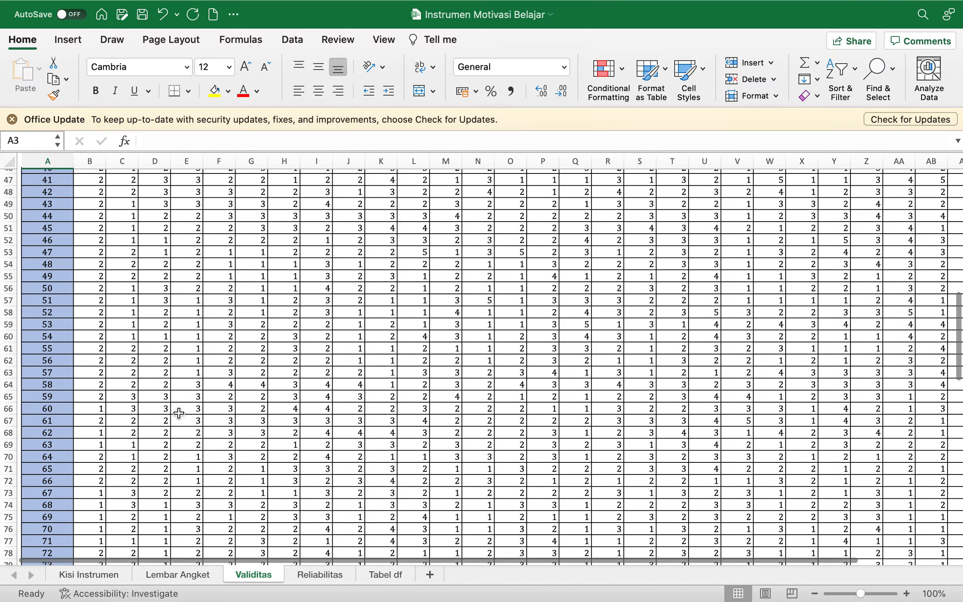
pyautogui.scroll(-3, 179, 414)
pyautogui.hscroll(6, 178, 413)
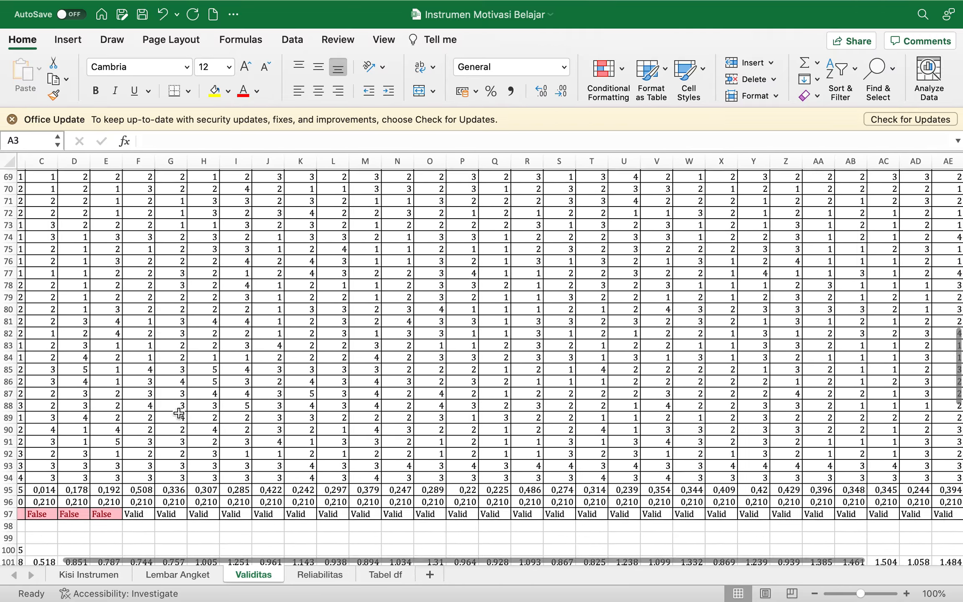
pyautogui.hscroll(-6, 179, 413)
pyautogui.hscroll(1, 179, 413)
pyautogui.scroll(-1, 180, 409)
pyautogui.hscroll(-2, 180, 409)
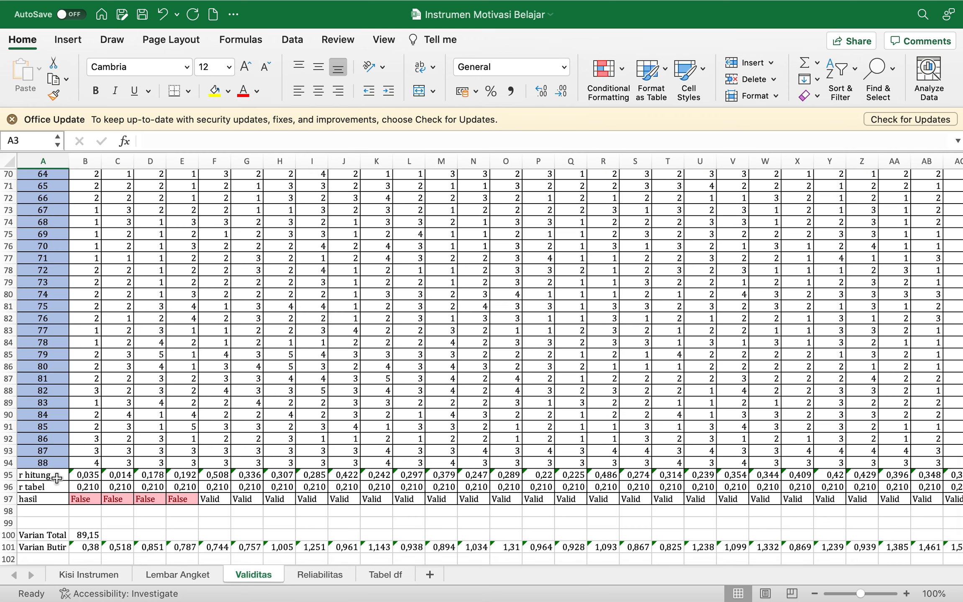
pyautogui.click(91, 477)
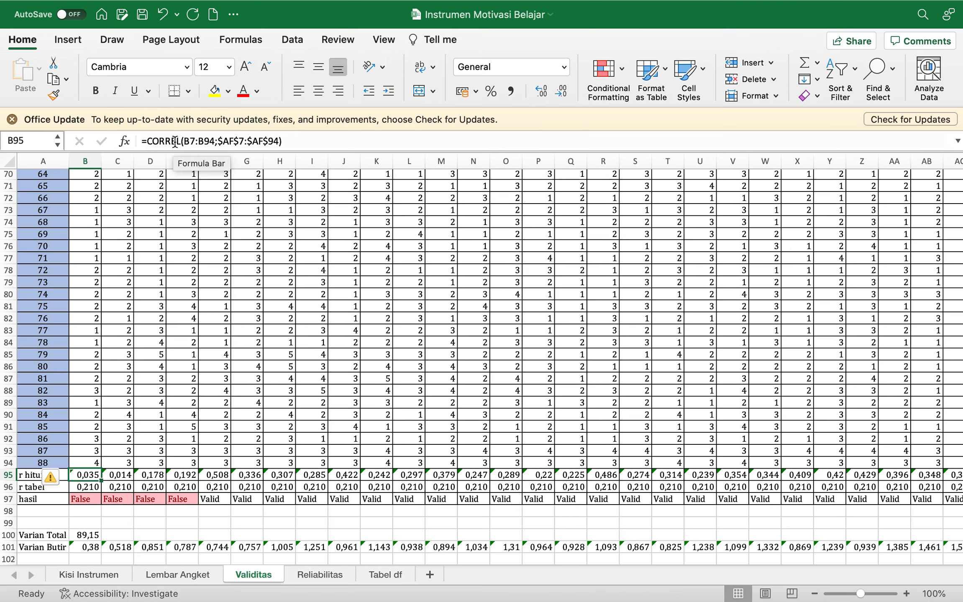
# Step: Trace the first CORREL range, B7:B94, of the B95 formula through the item 1 scores on the Validitas sheet
pyautogui.click(274, 141)
pyautogui.scroll(10, 159, 338)
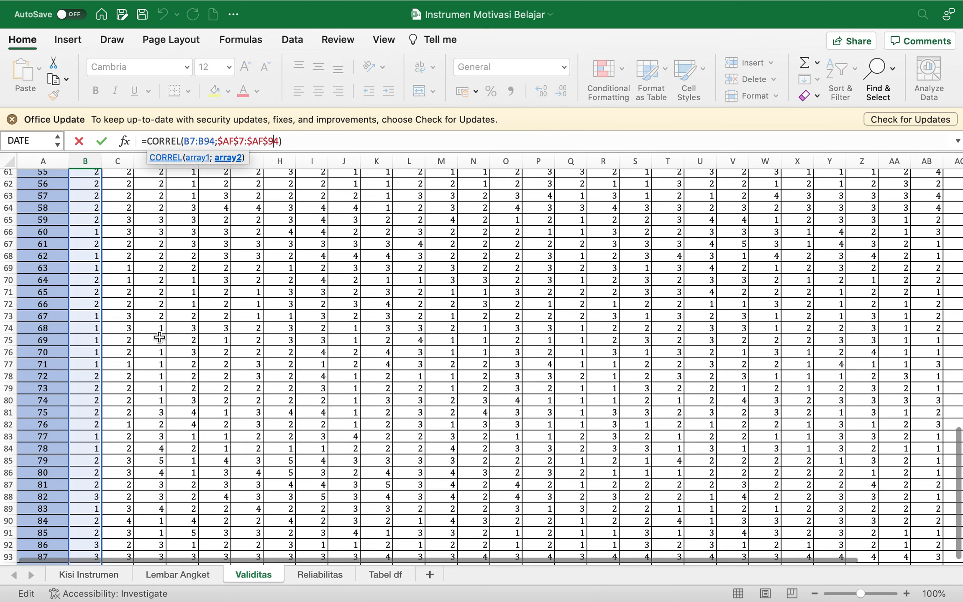
pyautogui.scroll(12, 159, 337)
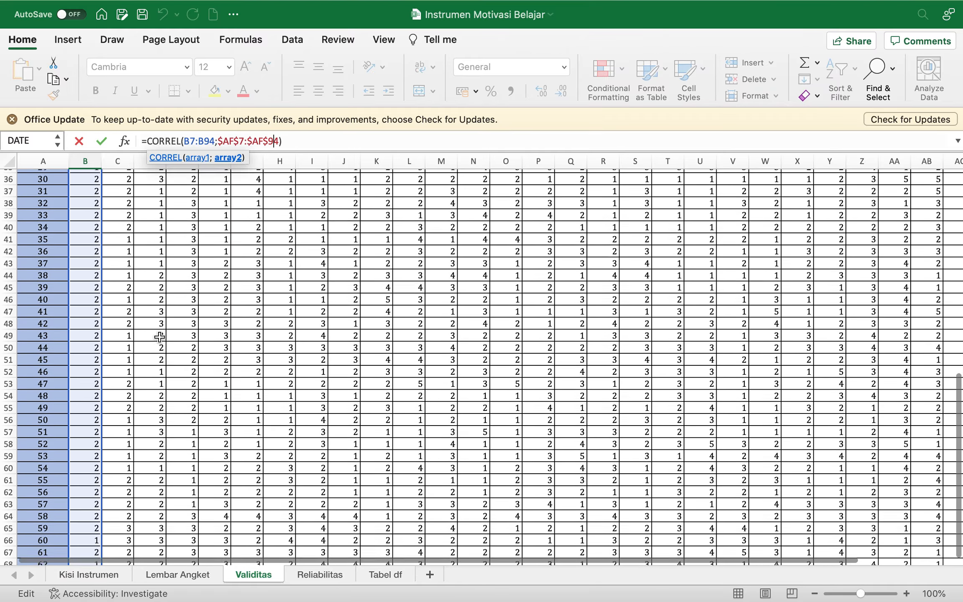
pyautogui.scroll(8, 160, 337)
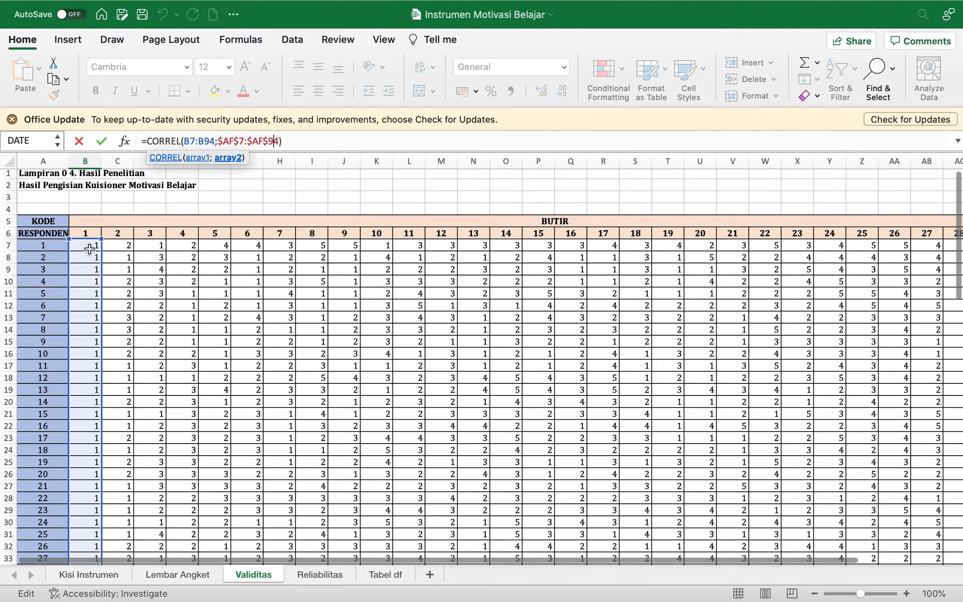
pyautogui.scroll(-20, 152, 352)
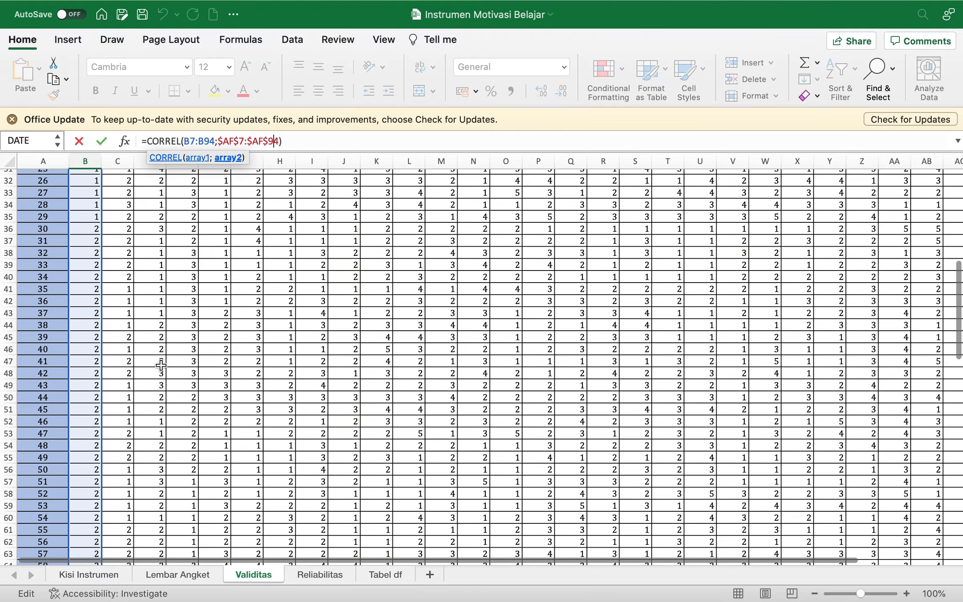
pyautogui.scroll(-5, 161, 365)
pyautogui.scroll(10, 161, 366)
pyautogui.scroll(-13, 161, 366)
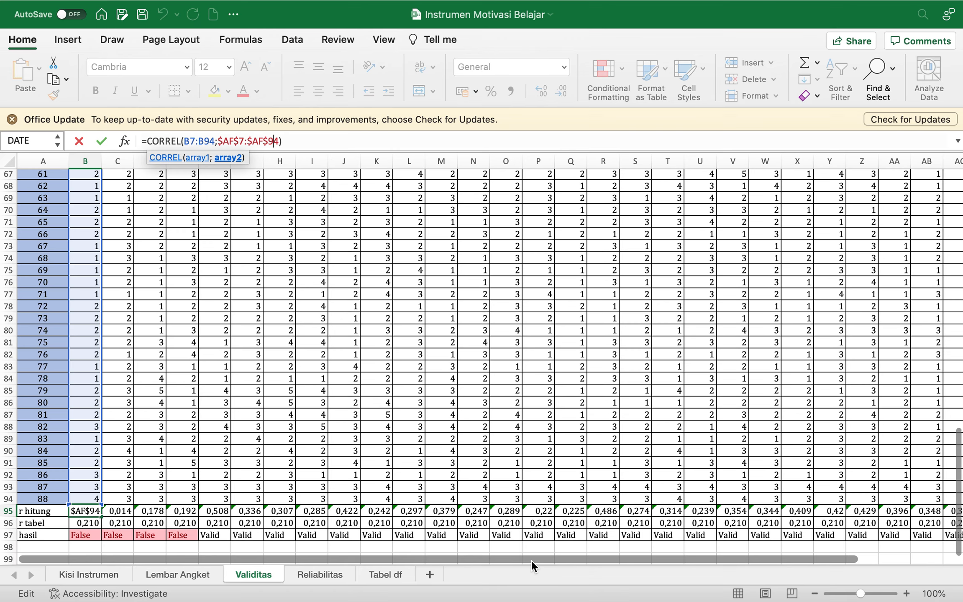
# Step: Trace the second CORREL range, $AF$7:$AF$94, through the SUM column and close the B95 formula
pyautogui.moveTo(532, 561); pyautogui.dragTo(661, 570)
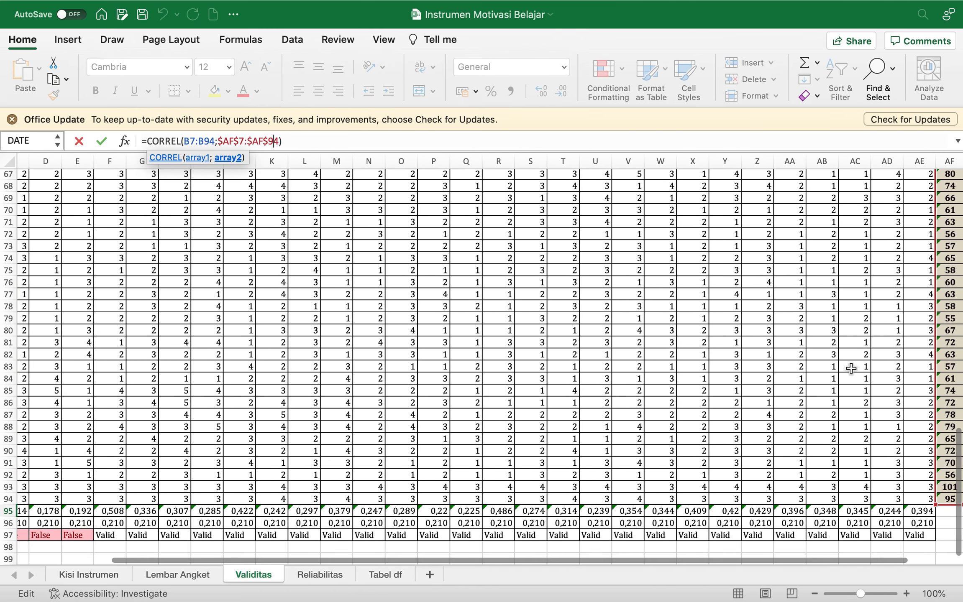
pyautogui.scroll(11, 946, 287)
pyautogui.hscroll(1, 946, 287)
pyautogui.scroll(3, 946, 287)
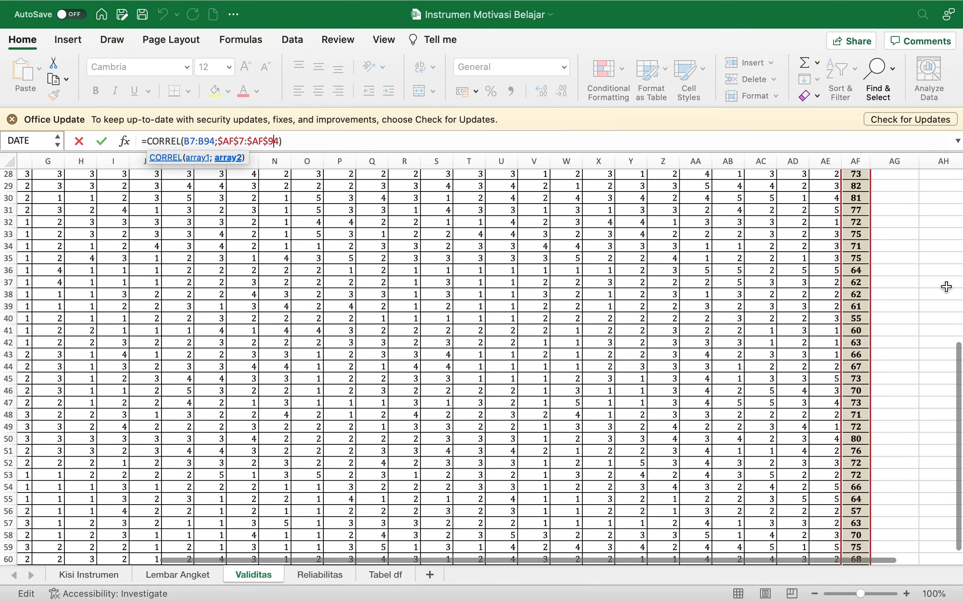
pyautogui.hscroll(-2, 510, 305)
pyautogui.hscroll(-2, 510, 305)
pyautogui.scroll(-19, 510, 305)
pyautogui.hscroll(1, 510, 305)
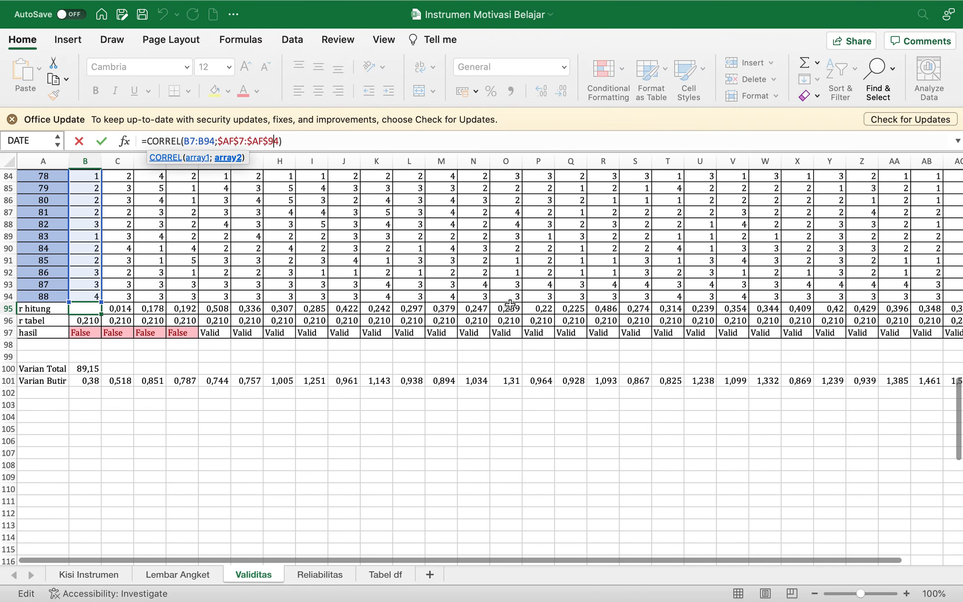
pyautogui.press('Return')
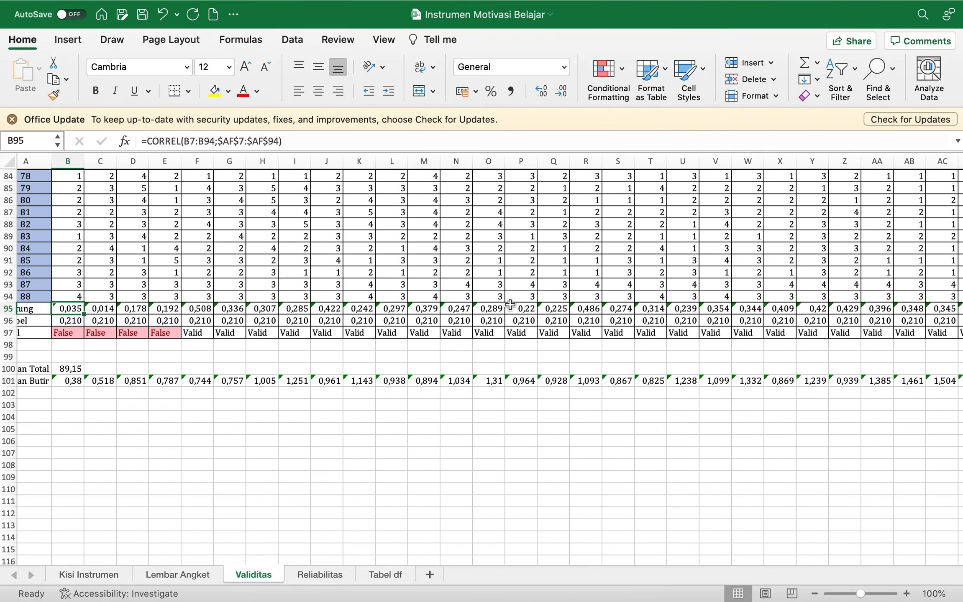
# Step: Start a new CORREL formula in B95 with the item 1 scores B7:B94 as the first array
pyautogui.write('=c')
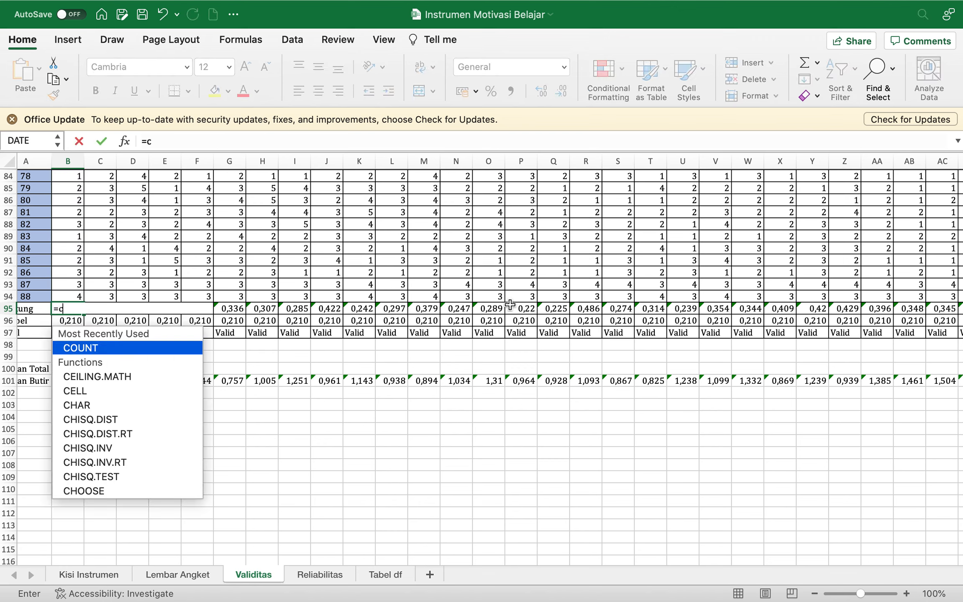
pyautogui.write('orre')
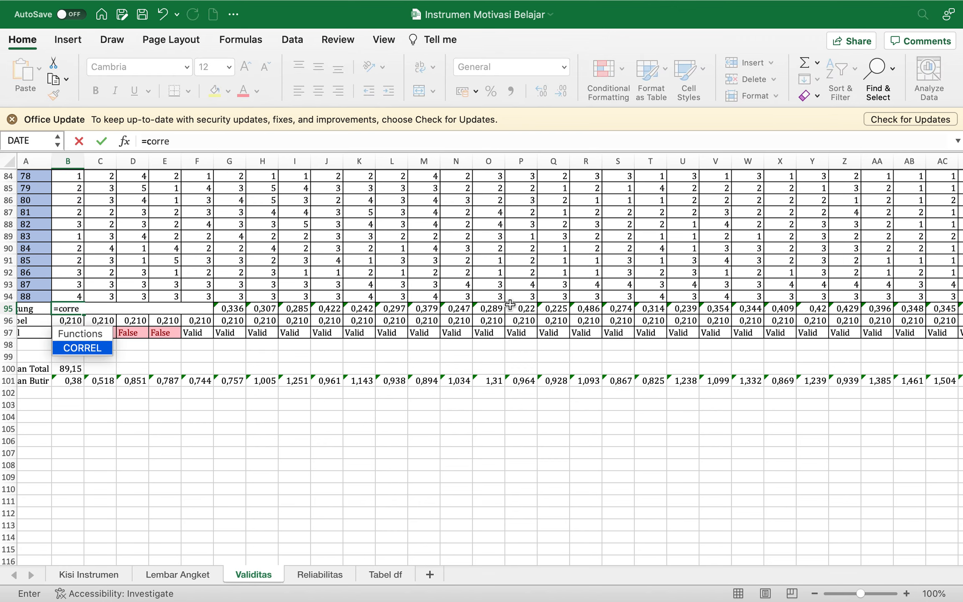
pyautogui.press('Tab')
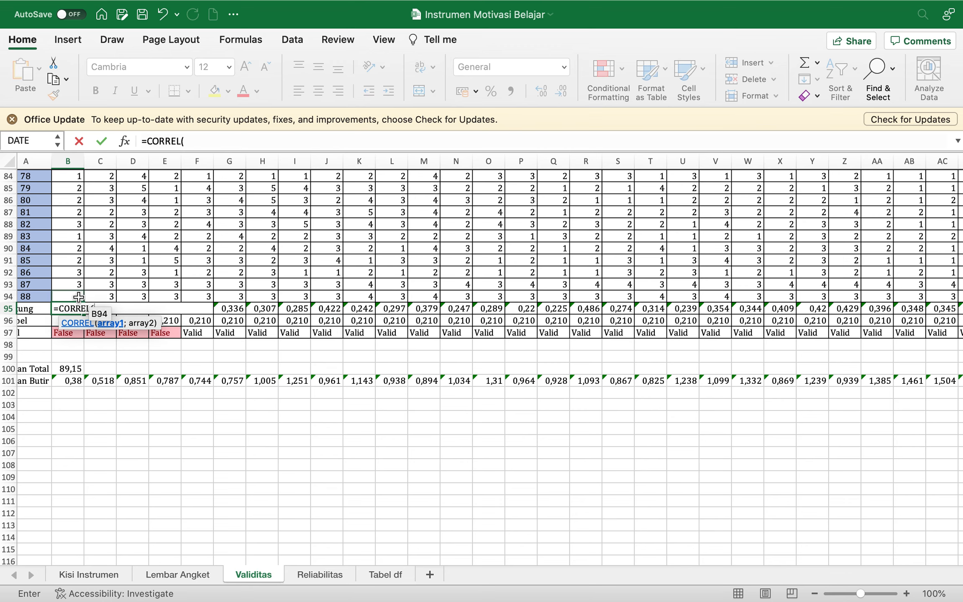
pyautogui.moveTo(78, 297); pyautogui.dragTo(73, 253)
pyautogui.write(';')
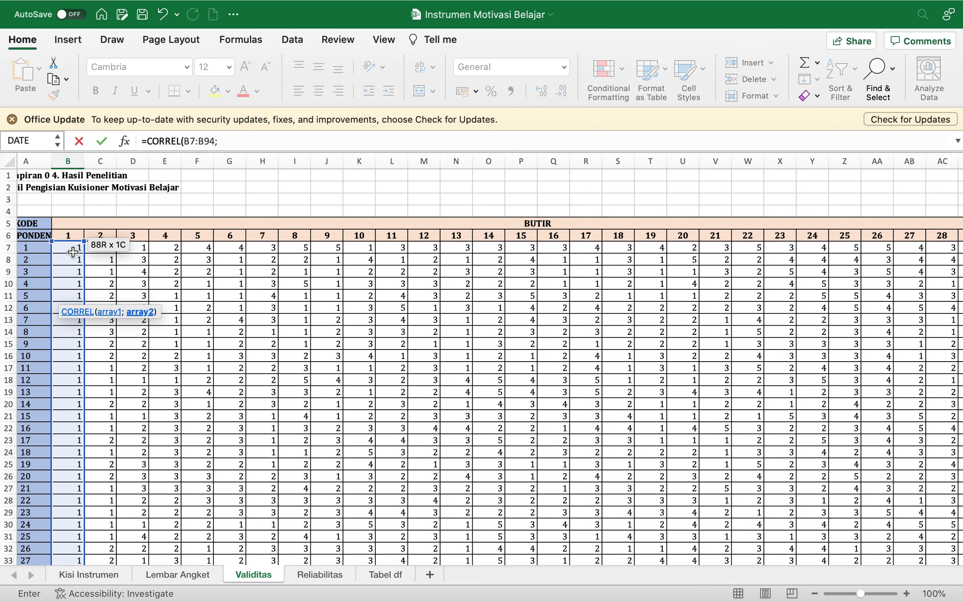
pyautogui.moveTo(362, 333)
pyautogui.mouseDown()
pyautogui.moveTo(258, 325)
pyautogui.moveTo(351, 327)
pyautogui.mouseUp()
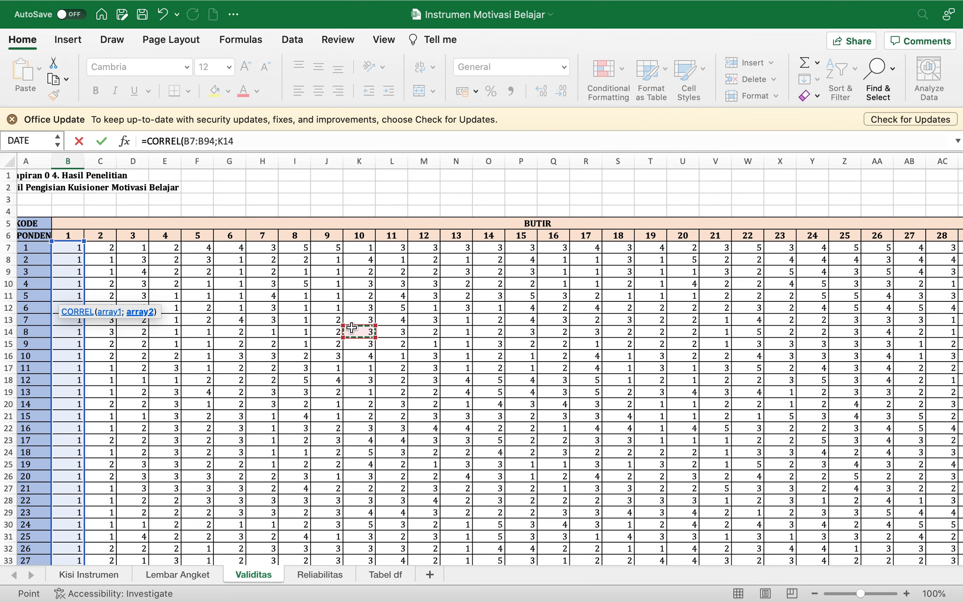
pyautogui.hscroll(10, 351, 328)
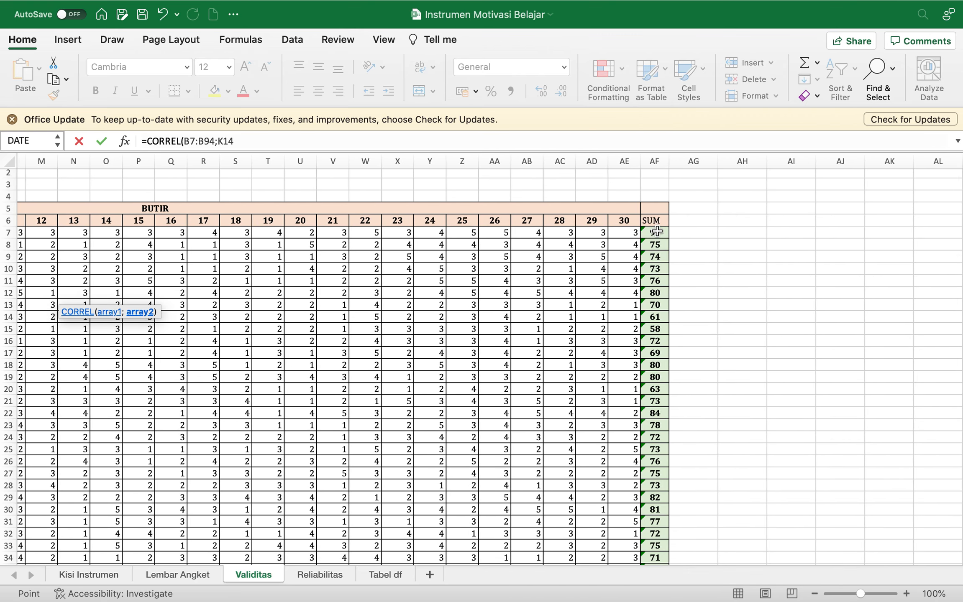
pyautogui.scroll(1, 657, 231)
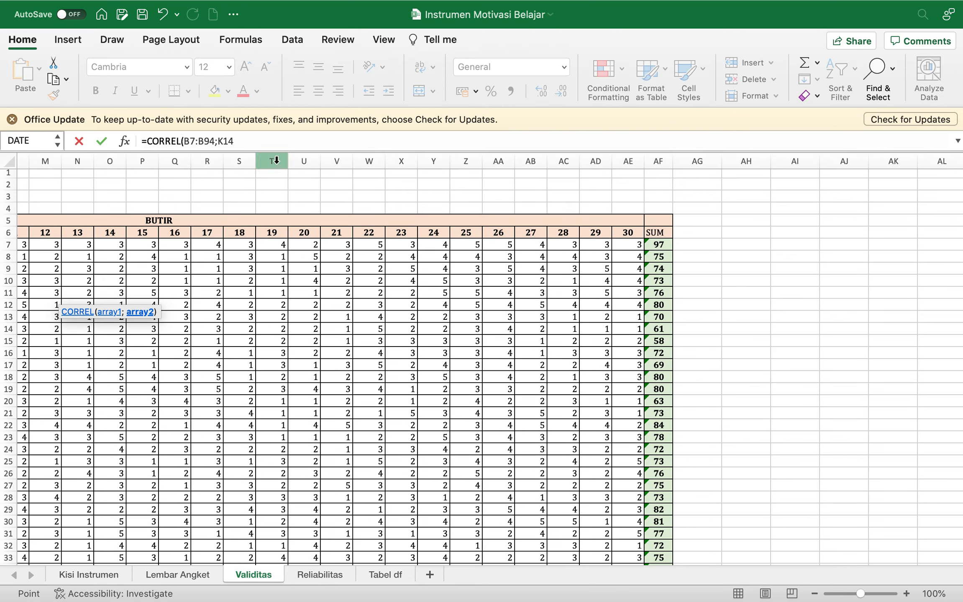
pyautogui.click(263, 144)
pyautogui.press('BackSpace')
pyautogui.press('BackSpace')
pyautogui.press('BackSpace')
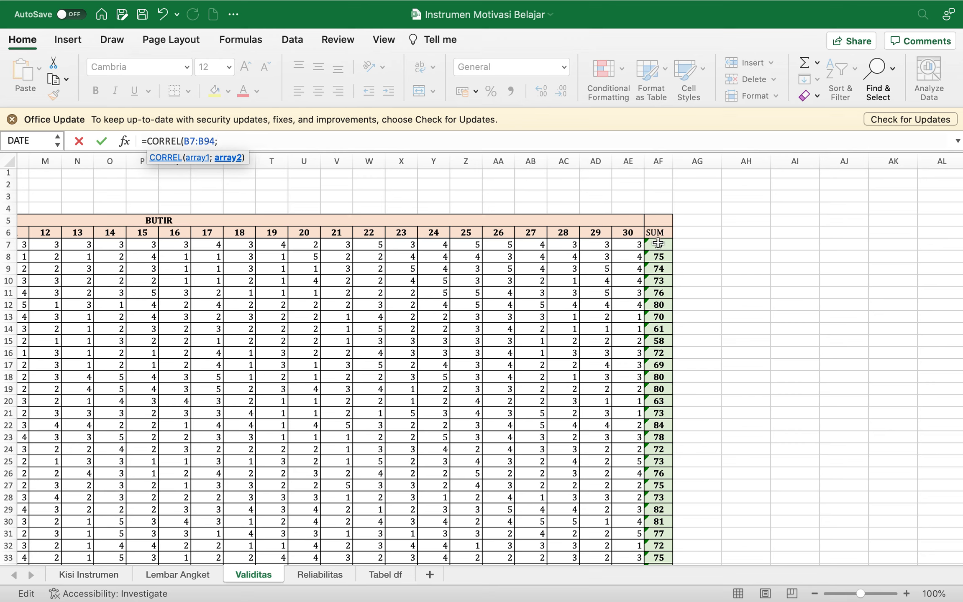
# Step: Complete the B95 formula with the SUM scores as the absolute second array, giving =CORREL(B7:B94;$AF$7:$AF$94)
pyautogui.moveTo(658, 244); pyautogui.dragTo(655, 489)
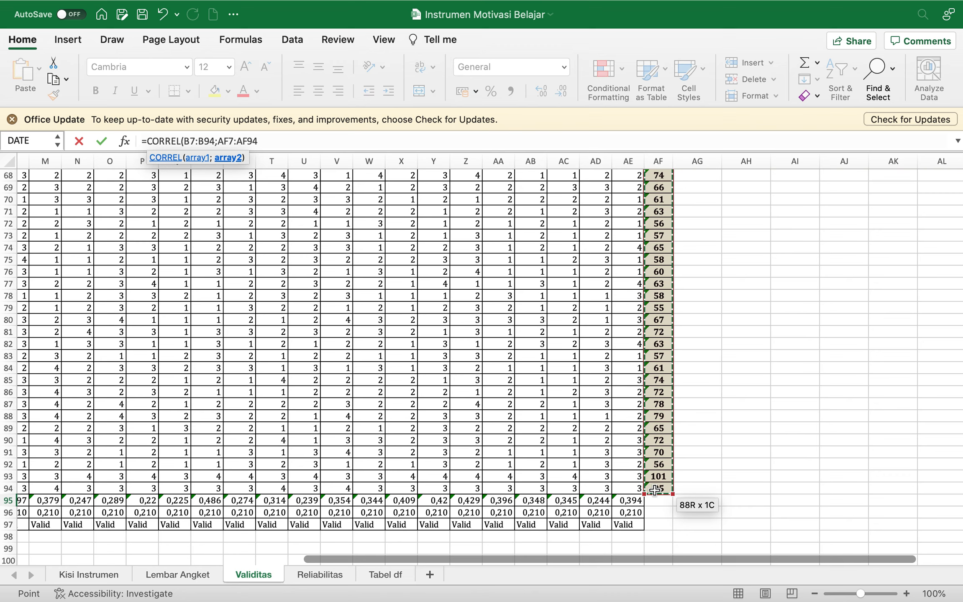
pyautogui.press('F4')
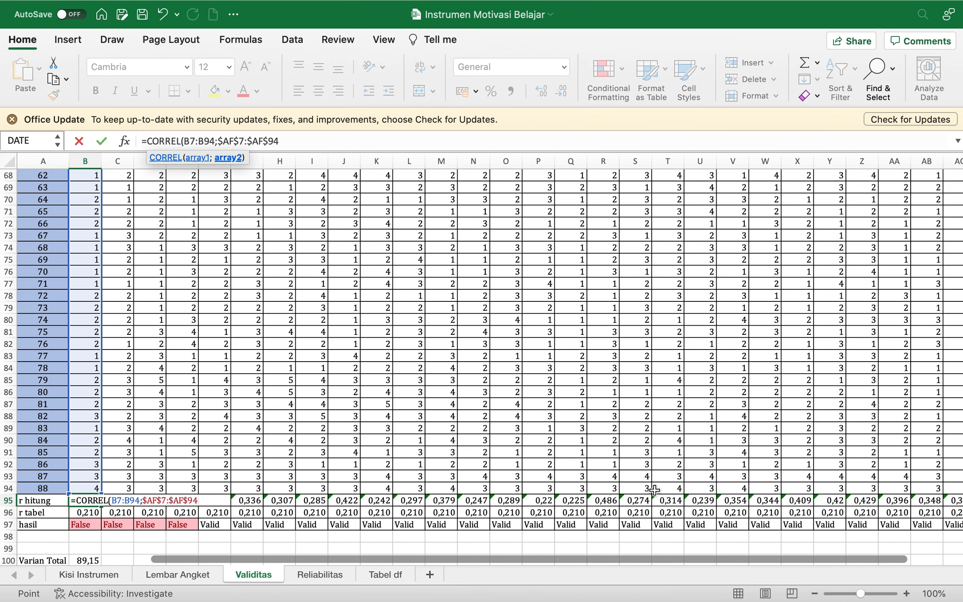
pyautogui.write(')')
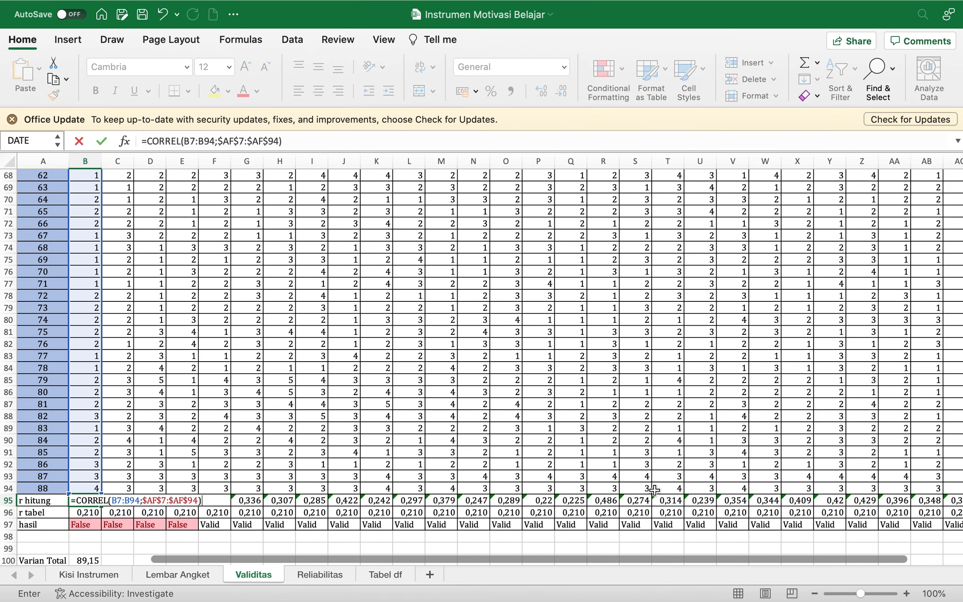
pyautogui.press('Return')
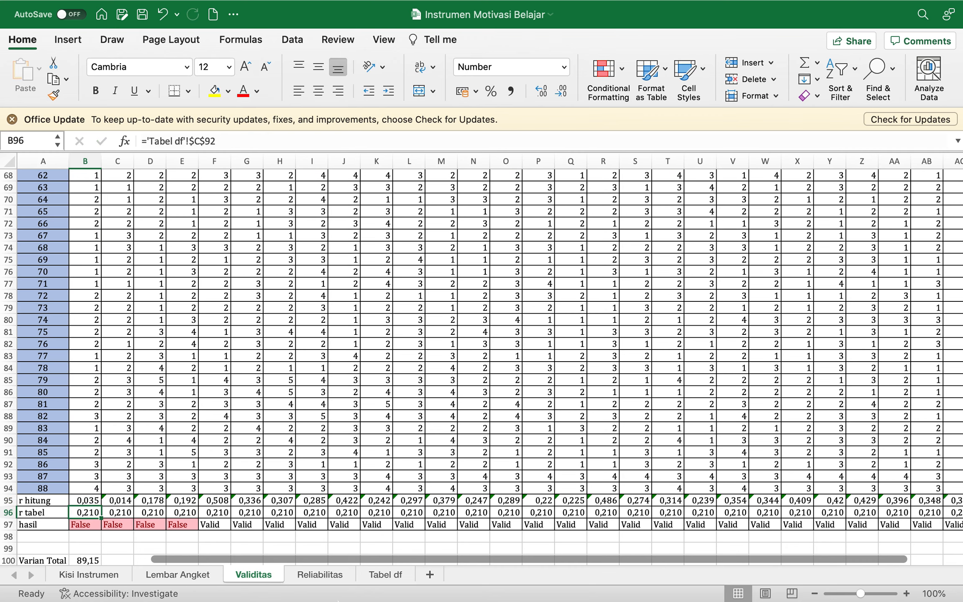
# Step: Fill the r hitung formula from B95 across to N95 and check the neighbouring formula in O95
pyautogui.click(91, 500)
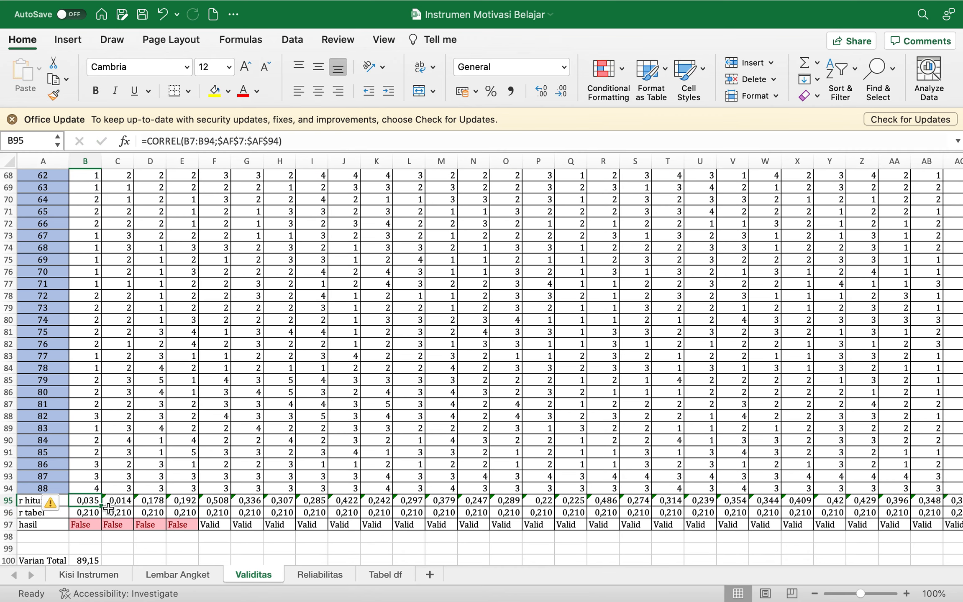
pyautogui.moveTo(101, 506); pyautogui.dragTo(482, 504)
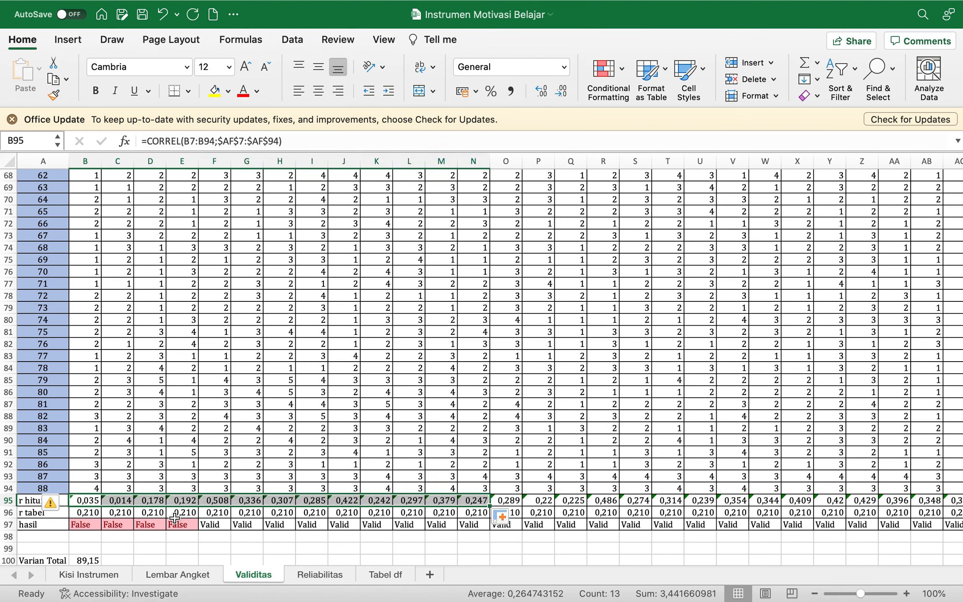
pyautogui.click(510, 500)
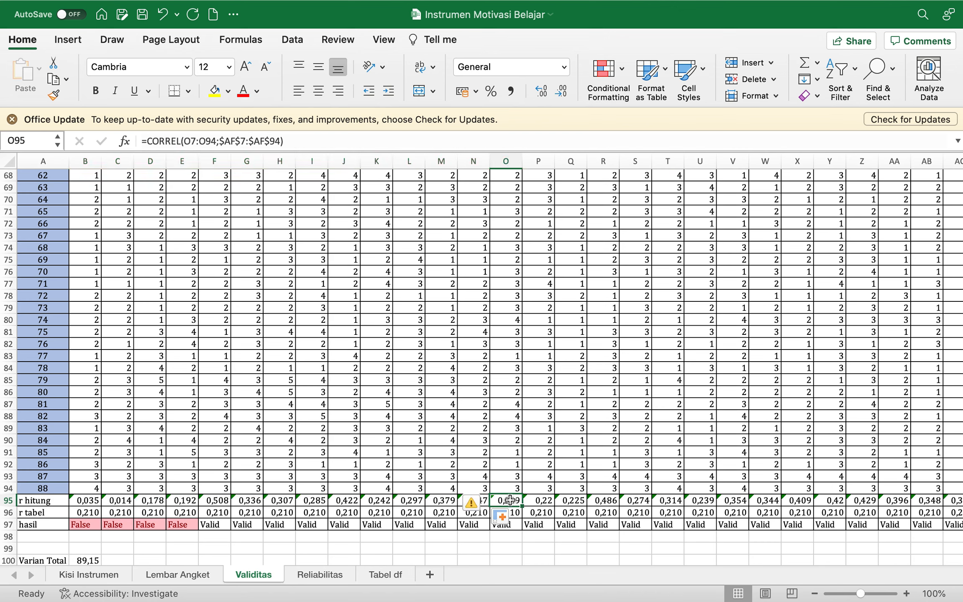
pyautogui.click(96, 499)
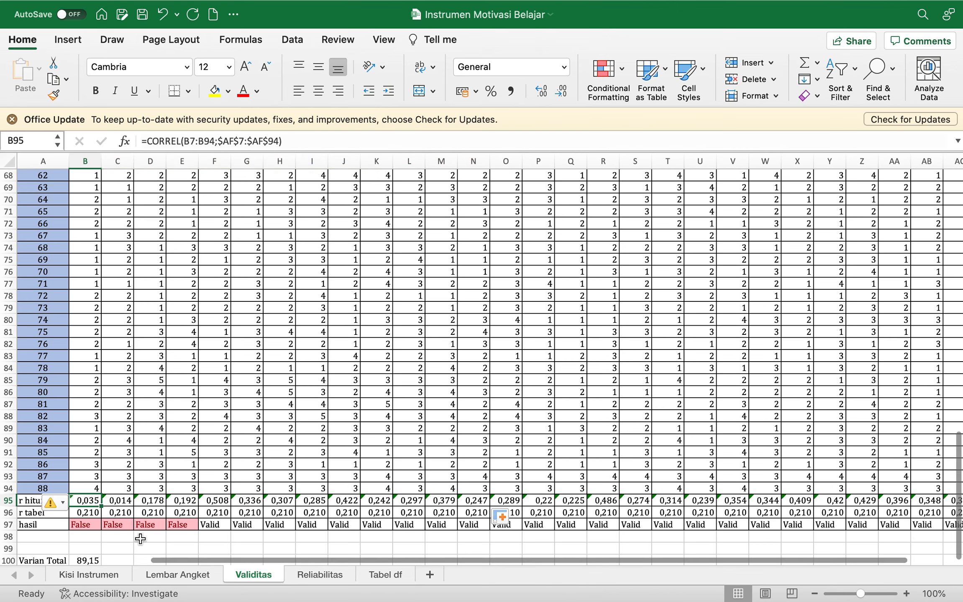
# Step: Inspect the r tabel reference in B96 and the Tabel df sheet it points to, then return to Validitas
pyautogui.click(46, 513)
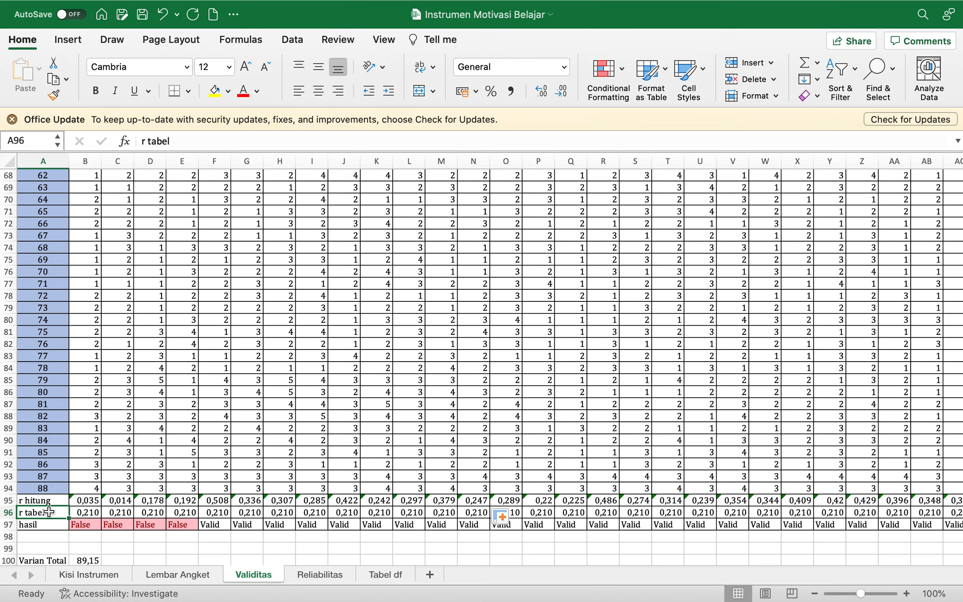
pyautogui.click(96, 511)
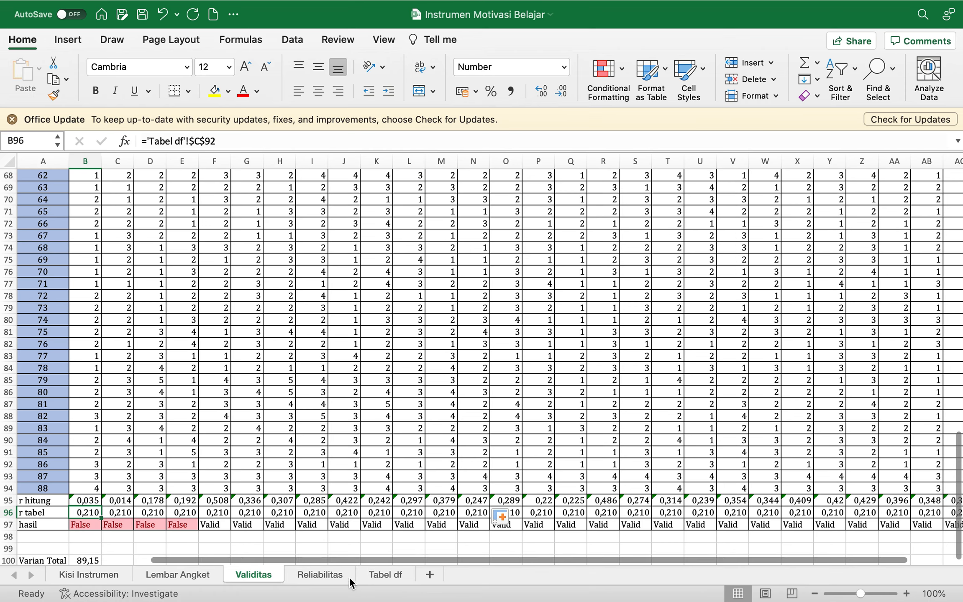
pyautogui.click(392, 575)
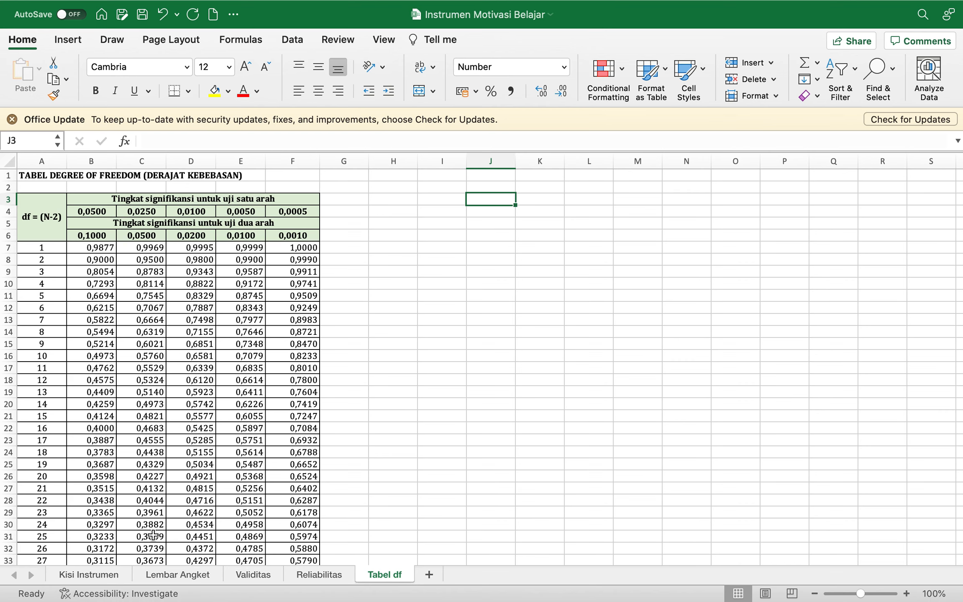
pyautogui.click(247, 575)
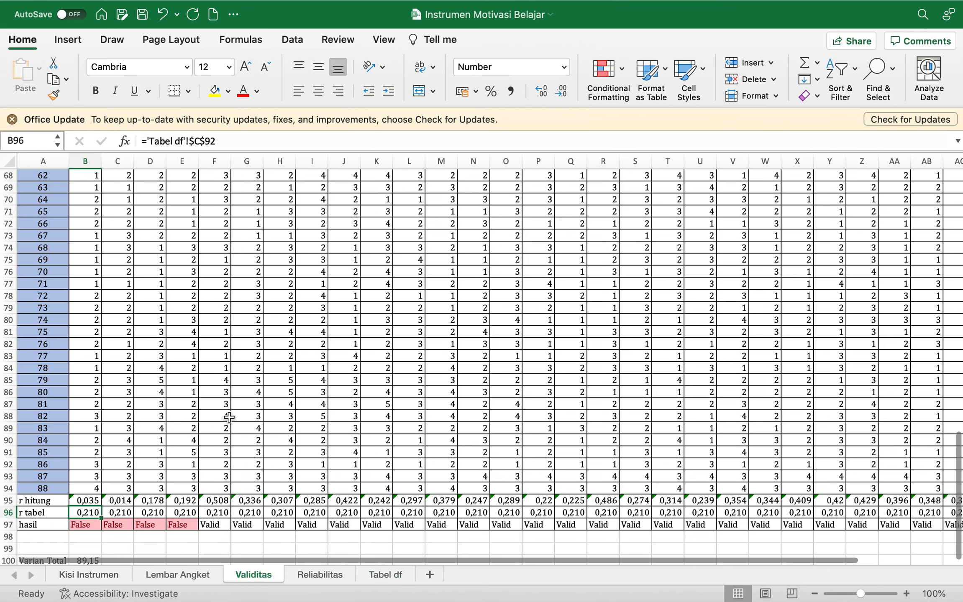
# Step: Look up the row for df 86 on the Tabel df sheet and select its r value in C92
pyautogui.click(390, 572)
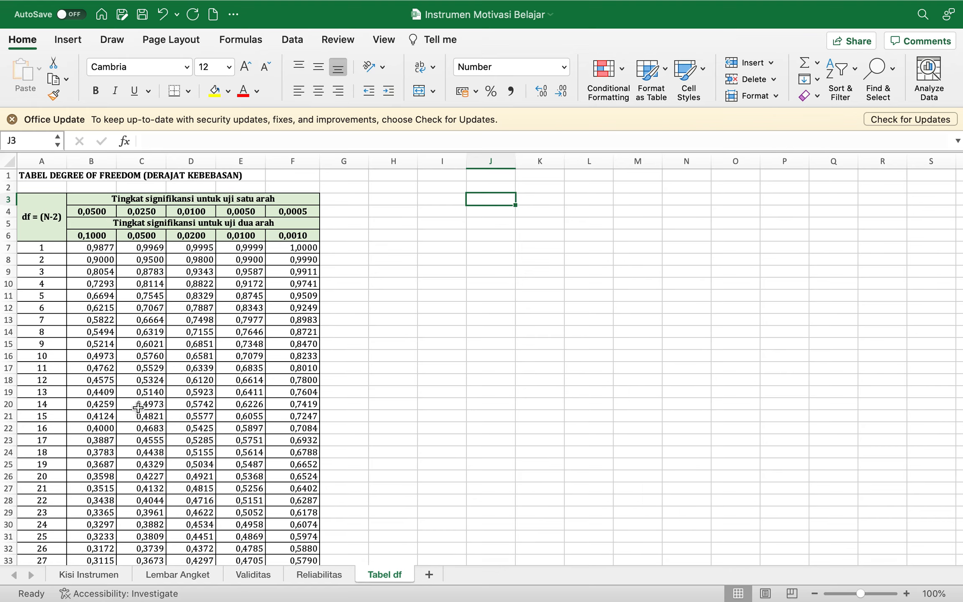
pyautogui.scroll(-4, 138, 408)
pyautogui.scroll(4, 138, 408)
pyautogui.scroll(-9, 138, 407)
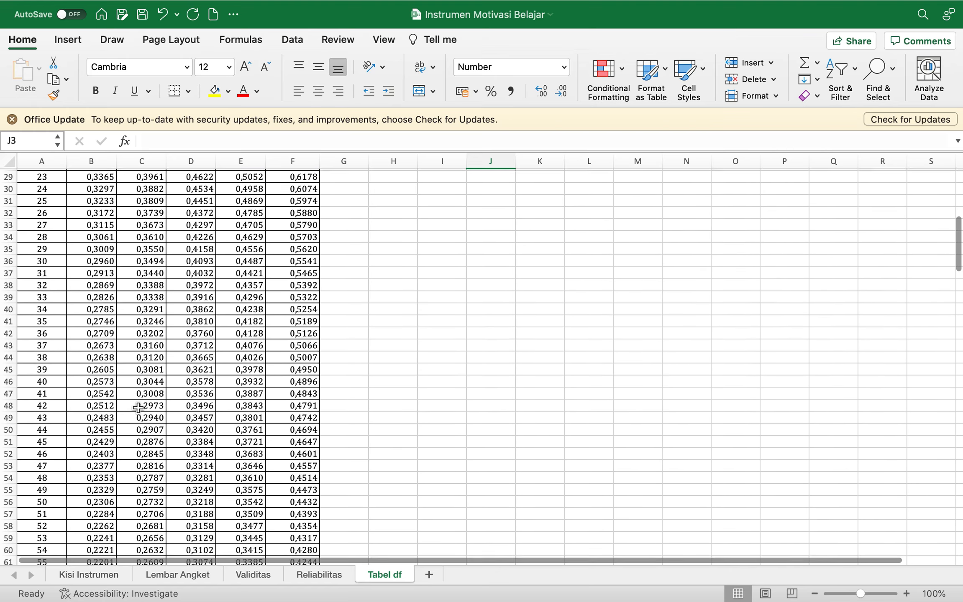
pyautogui.scroll(-13, 138, 408)
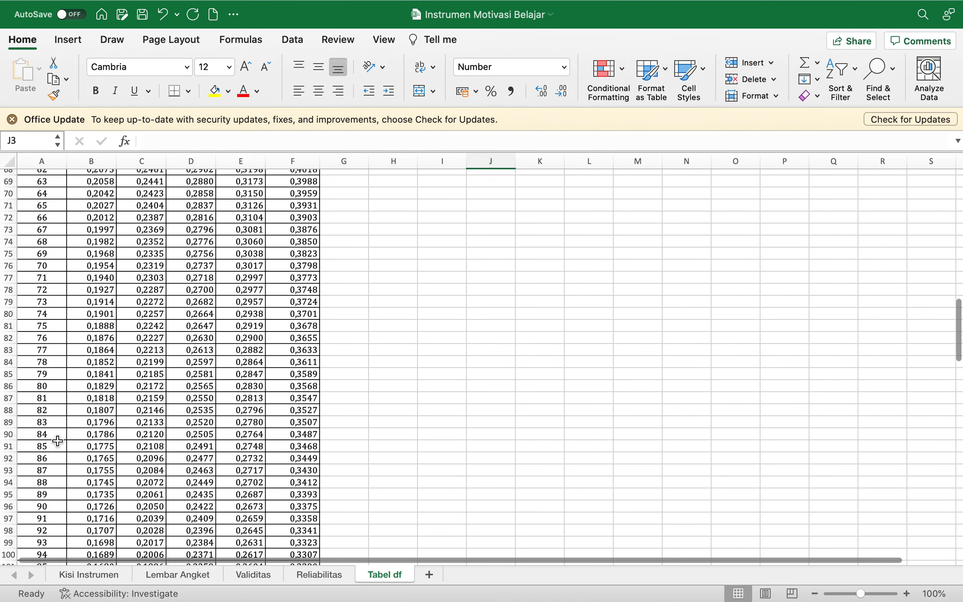
pyautogui.click(59, 456)
pyautogui.click(136, 458)
# Step: Check the 0,05 two-tailed significance column on the Tabel df sheet and its r value for df 86 in C92
pyautogui.scroll(20, 152, 370)
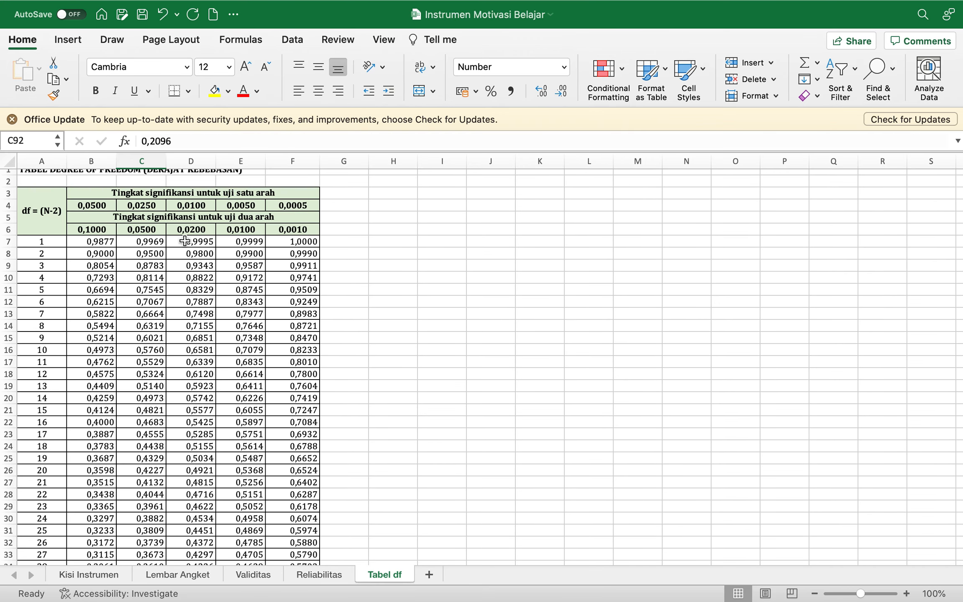
pyautogui.click(142, 231)
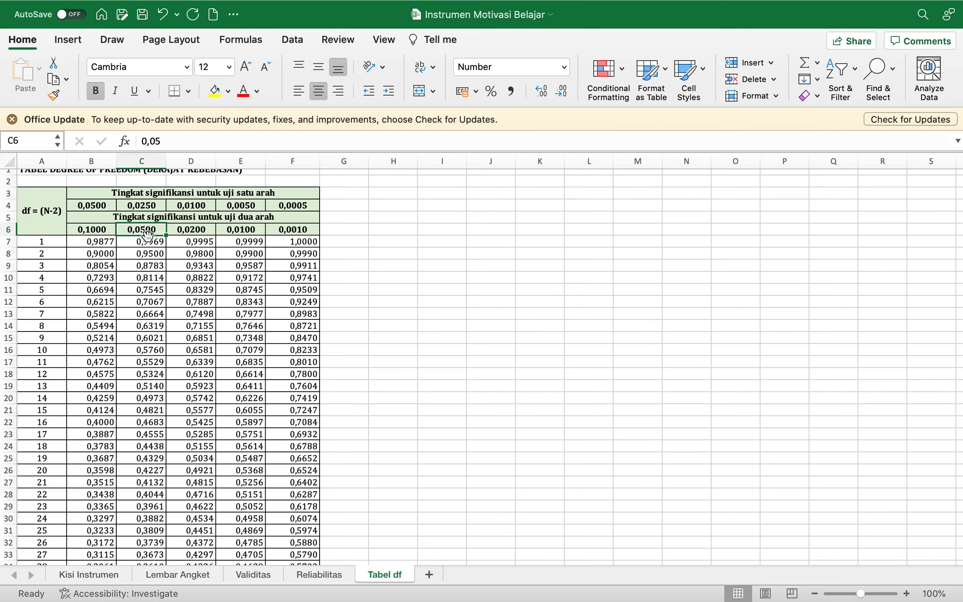
pyautogui.scroll(-10, 151, 309)
pyautogui.scroll(-8, 150, 311)
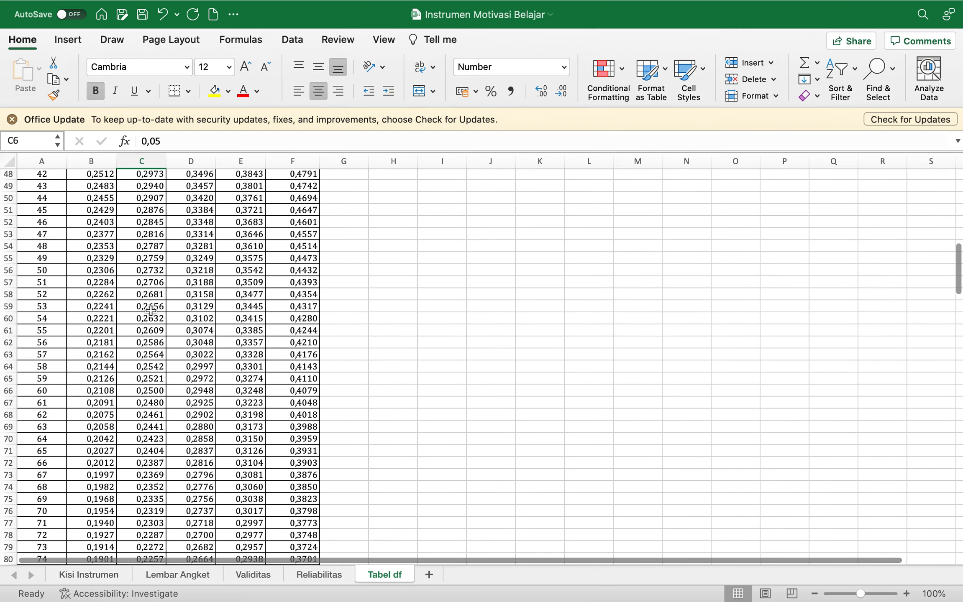
pyautogui.click(144, 483)
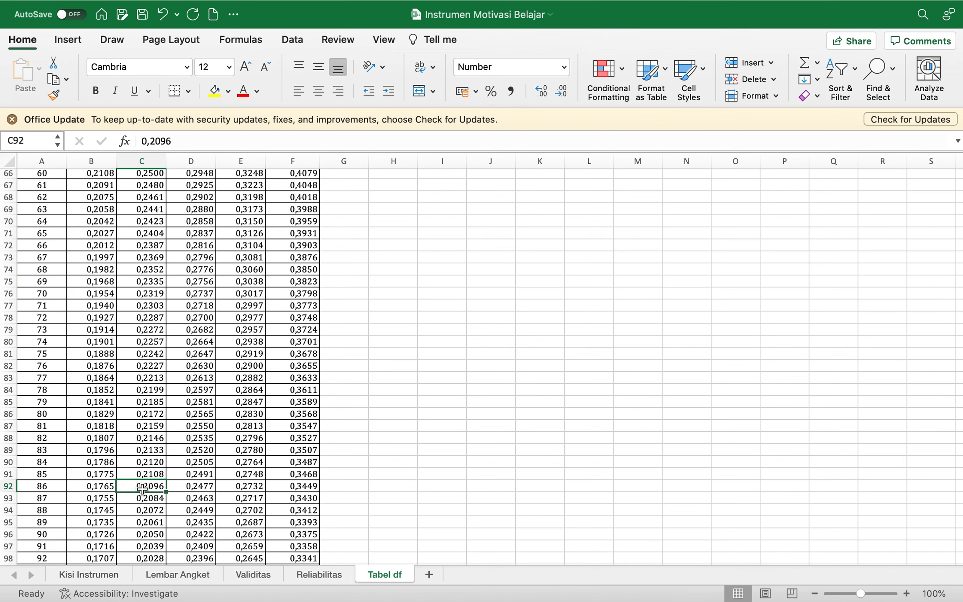
# Step: Return to the Validitas sheet and inspect the hasil formula in B97 along with the r tabel reference in B96
pyautogui.click(259, 572)
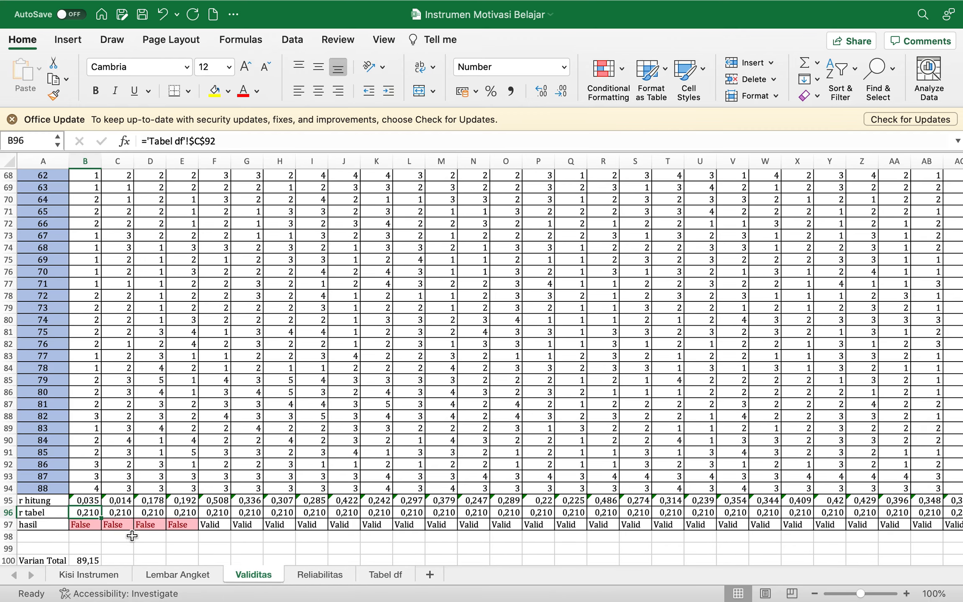
pyautogui.click(89, 526)
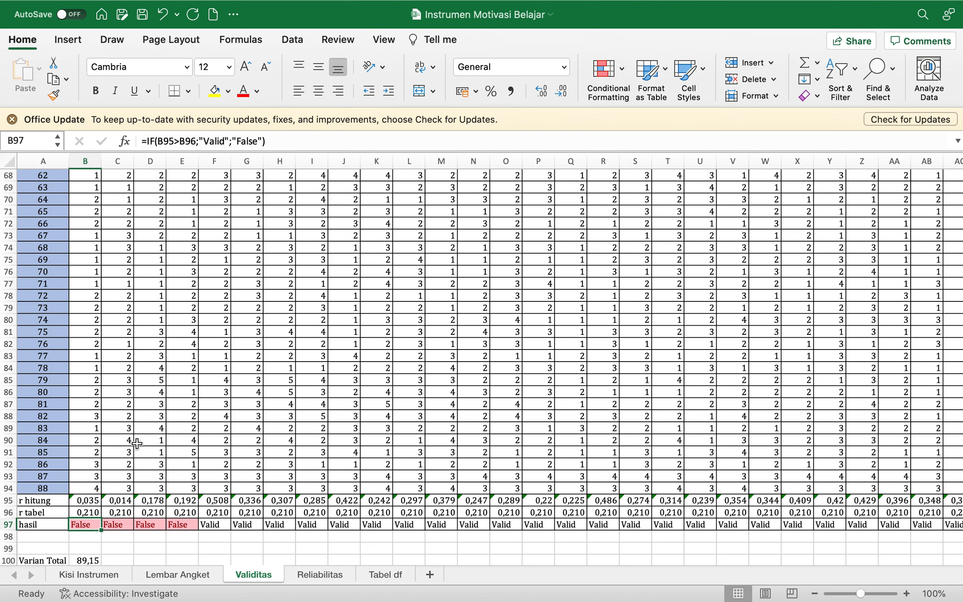
pyautogui.click(245, 141)
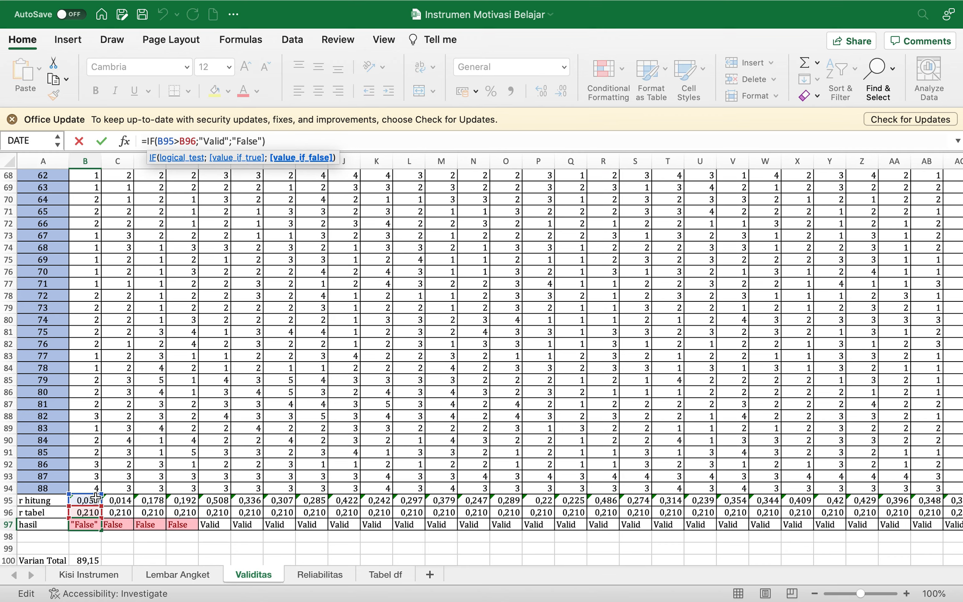
pyautogui.press('Return')
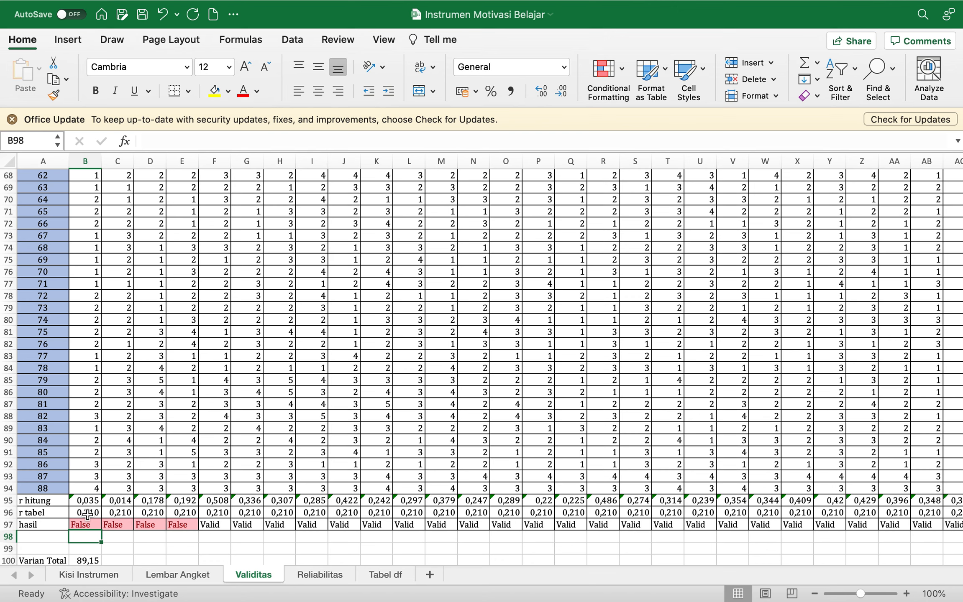
pyautogui.click(87, 515)
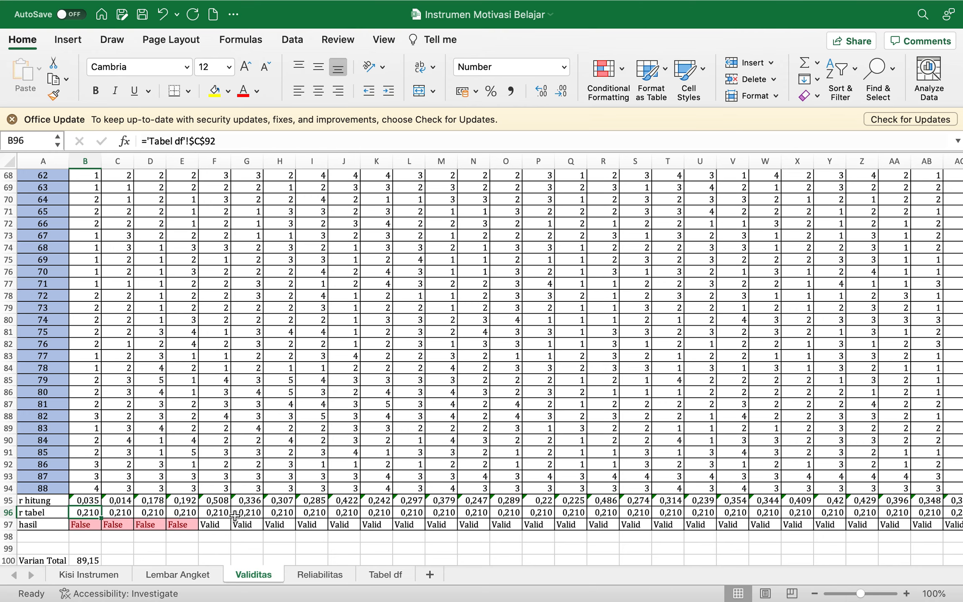
# Step: Review the r hitung, r tabel and hasil rows across all items up to the SUM column
pyautogui.moveTo(251, 512); pyautogui.dragTo(214, 512)
pyautogui.hscroll(5, 260, 509)
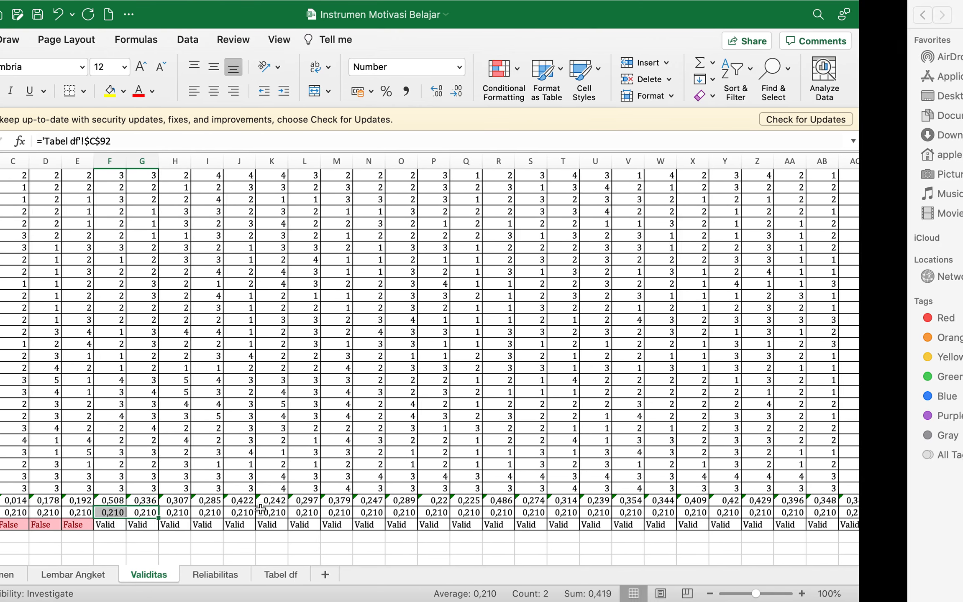
pyautogui.hscroll(5, 622, 491)
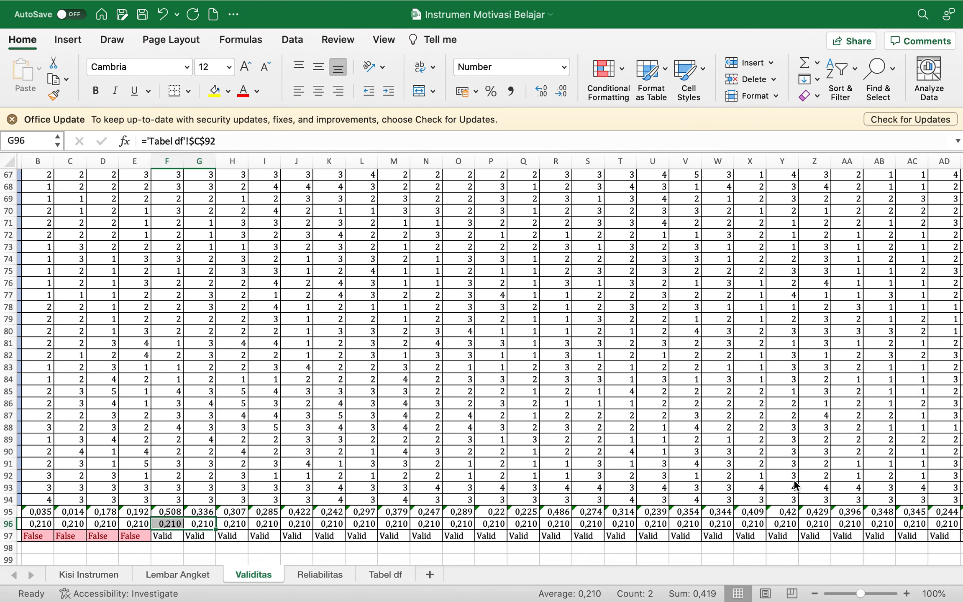
pyautogui.scroll(-3, 794, 480)
pyautogui.hscroll(-2, 794, 480)
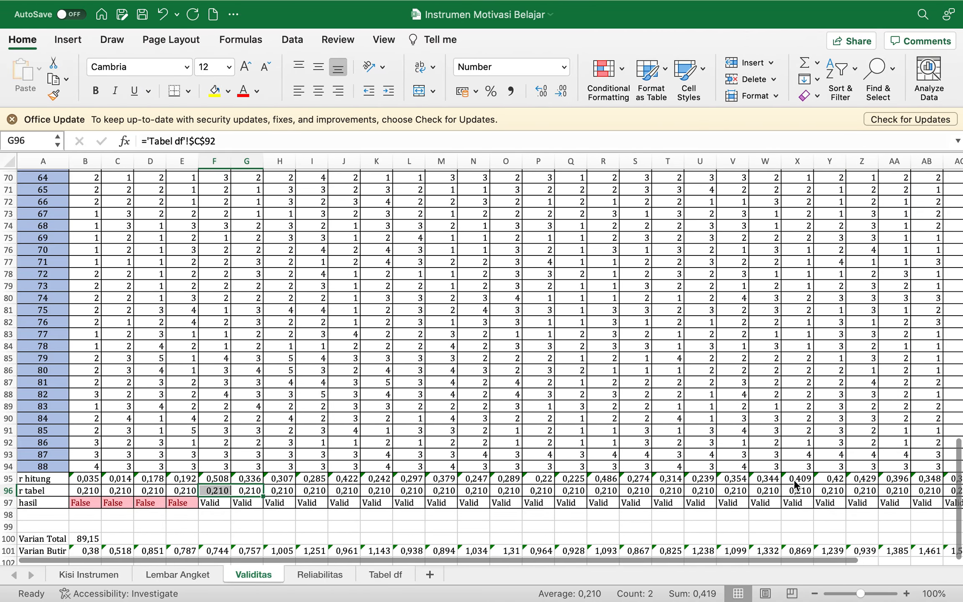
pyautogui.hscroll(3, 794, 479)
pyautogui.scroll(-1, 794, 480)
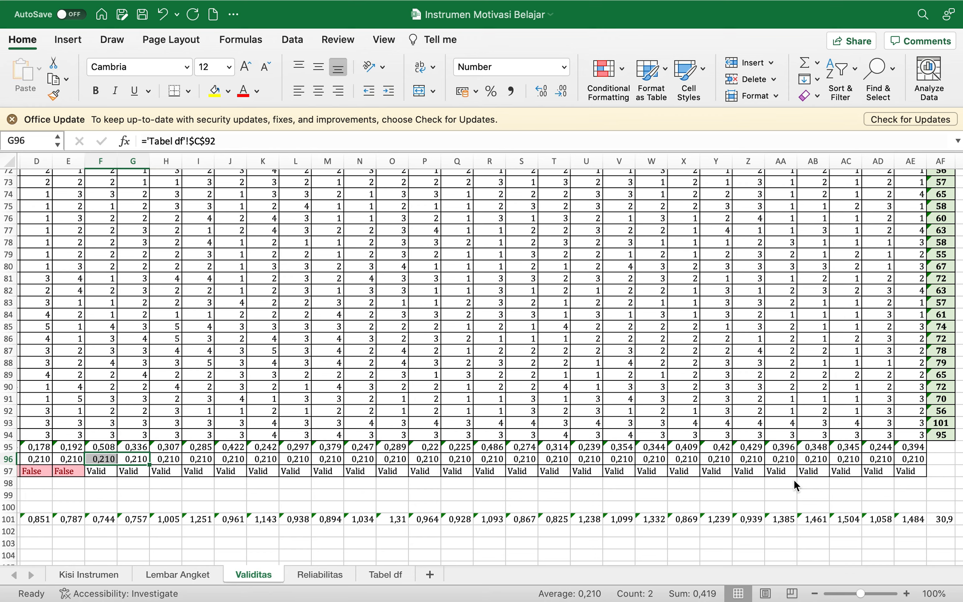
# Step: Inspect the Varian Total formula in B100 and trace its range over the whole SUM column
pyautogui.moveTo(752, 4)
pyautogui.hscroll(-3, 278, 478)
pyautogui.scroll(-3, 278, 479)
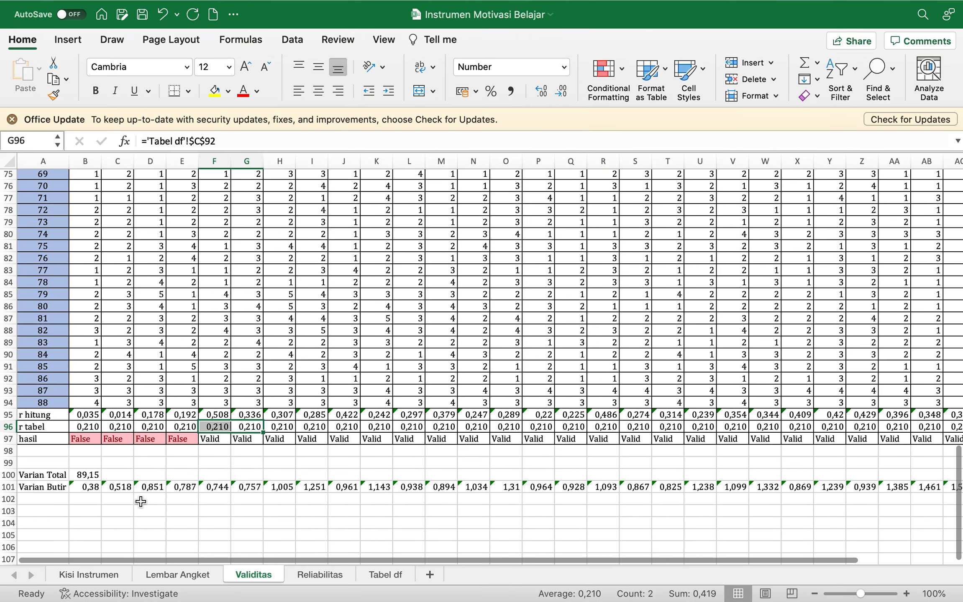
pyautogui.click(84, 474)
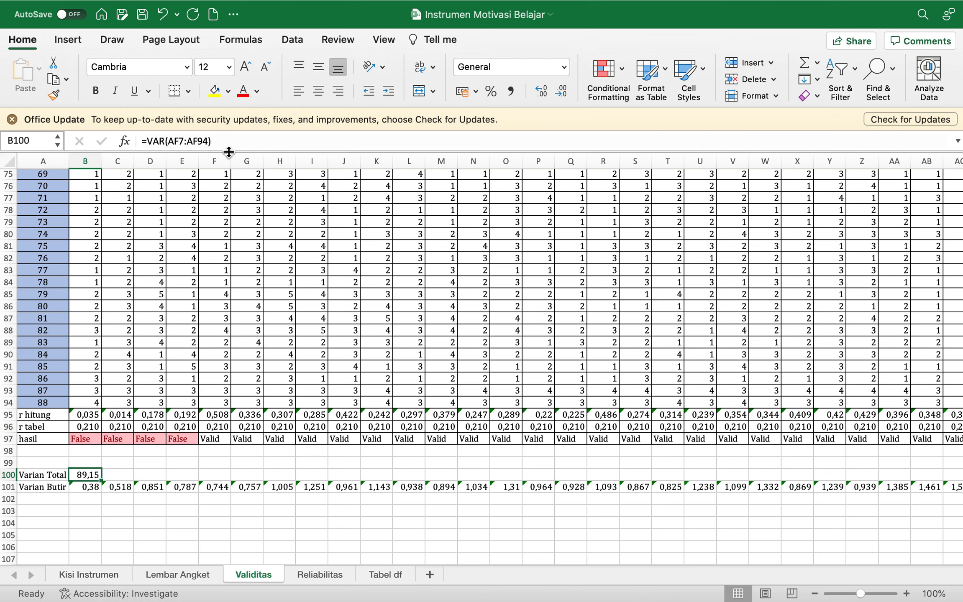
pyautogui.click(240, 143)
pyautogui.hscroll(10, 655, 333)
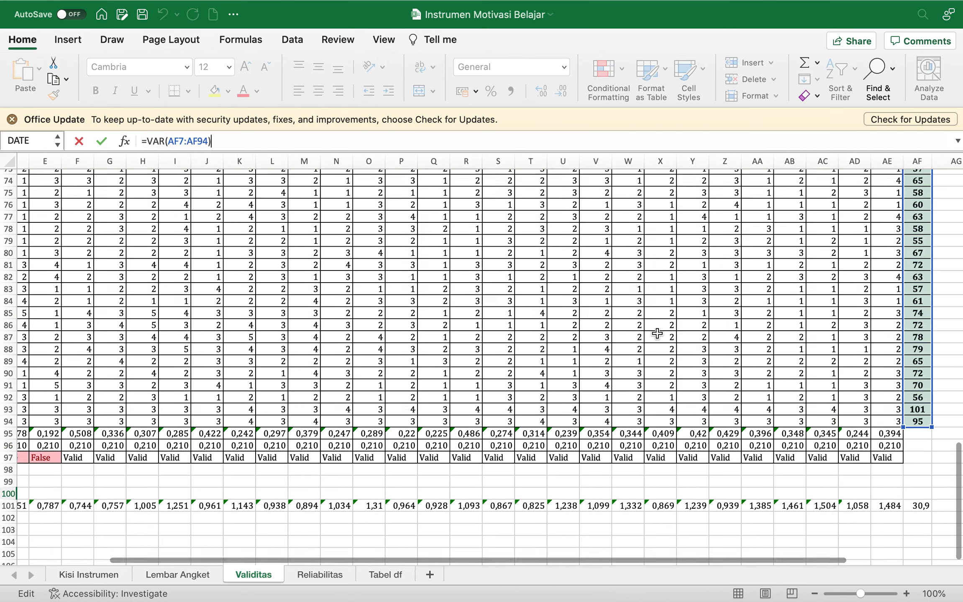
pyautogui.scroll(15, 657, 334)
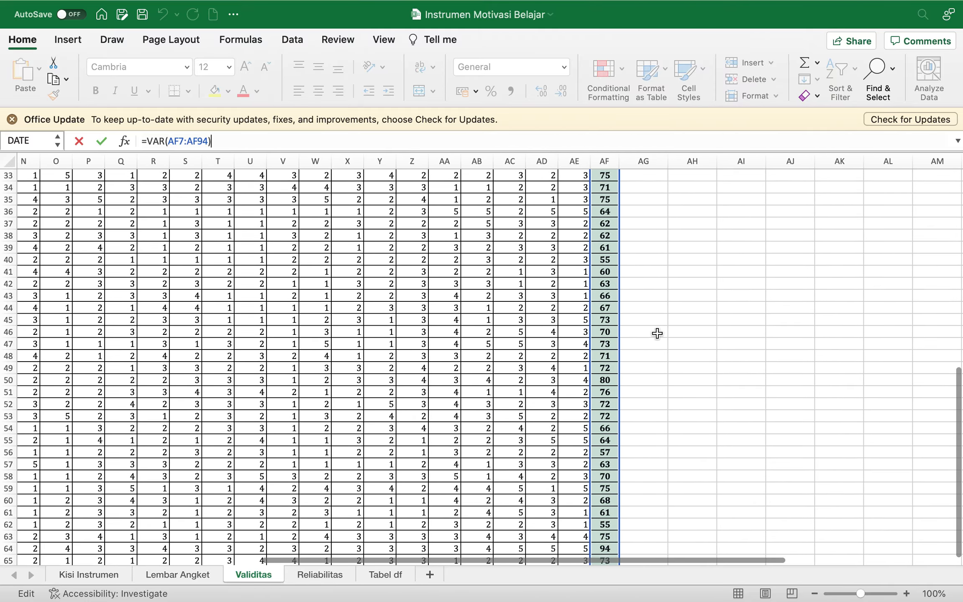
pyautogui.scroll(6, 657, 333)
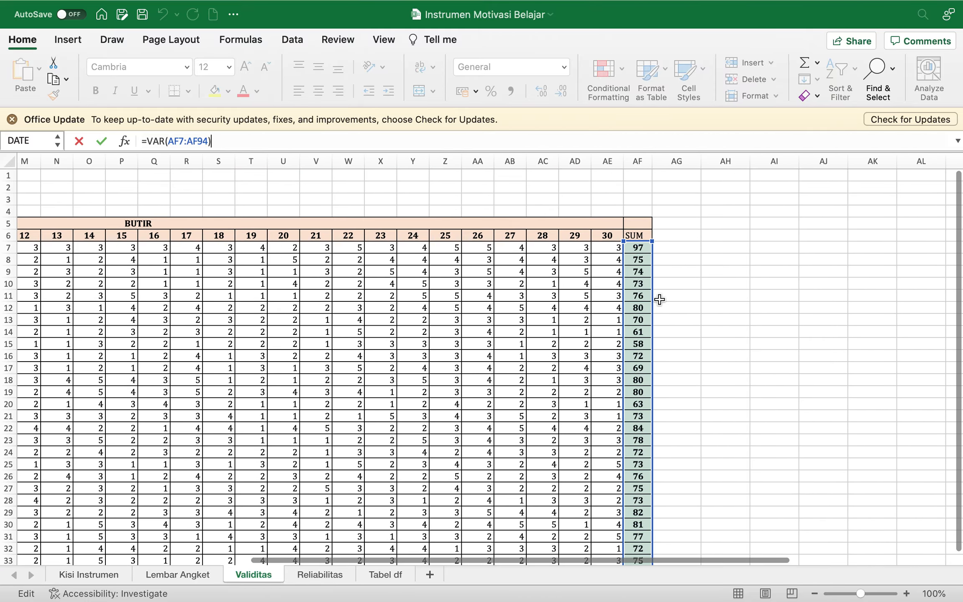
pyautogui.scroll(-15, 665, 380)
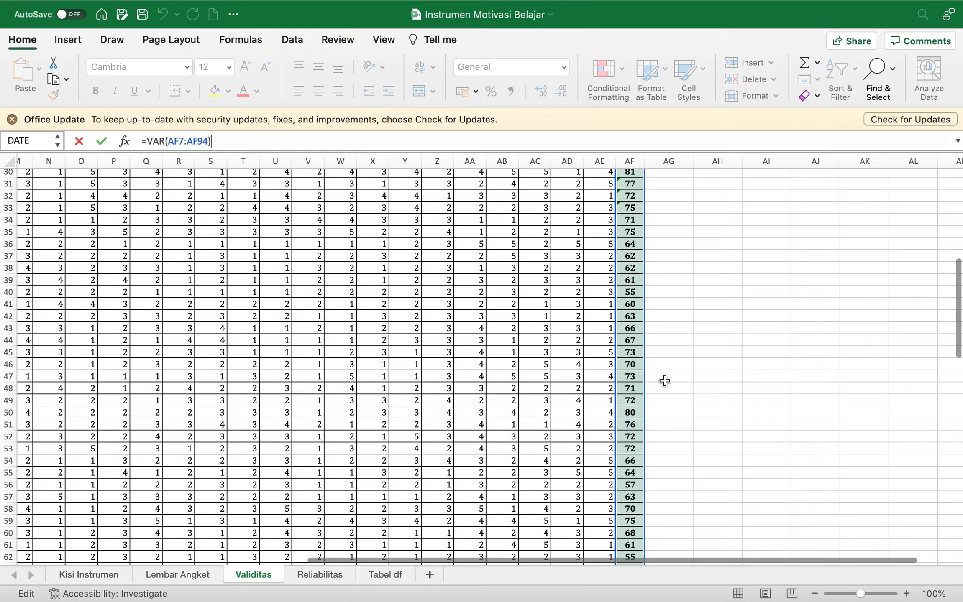
pyautogui.scroll(-6, 664, 381)
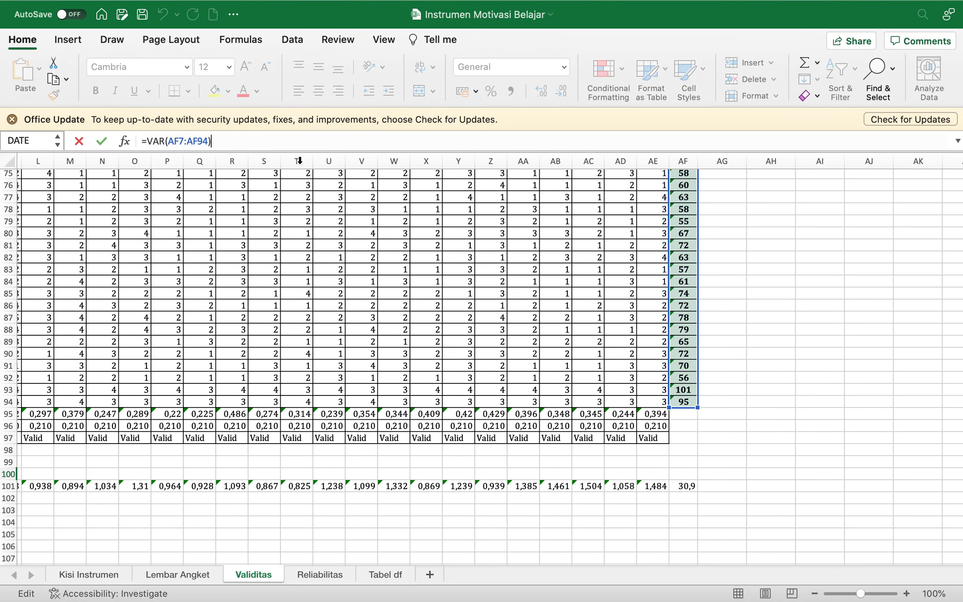
pyautogui.press('Return')
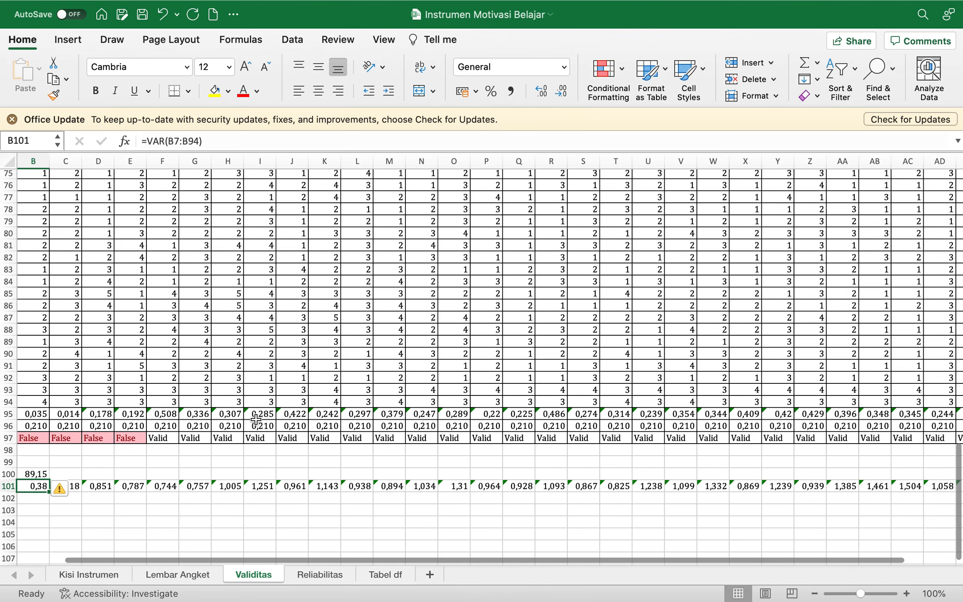
# Step: Inspect the Varian Butir formula in B101 and trace its range up through the item 1 scores
pyautogui.hscroll(-2, 256, 419)
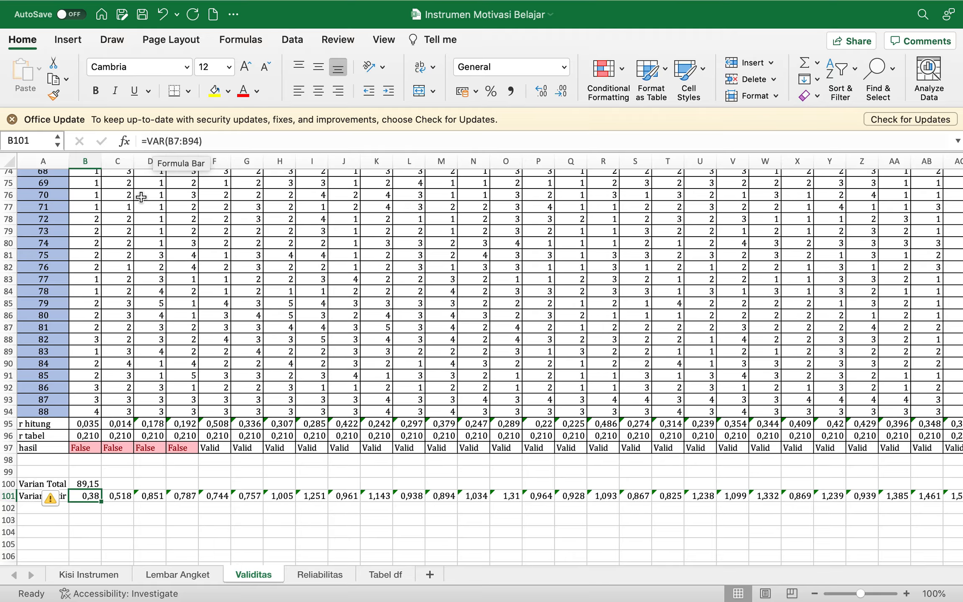
pyautogui.click(188, 141)
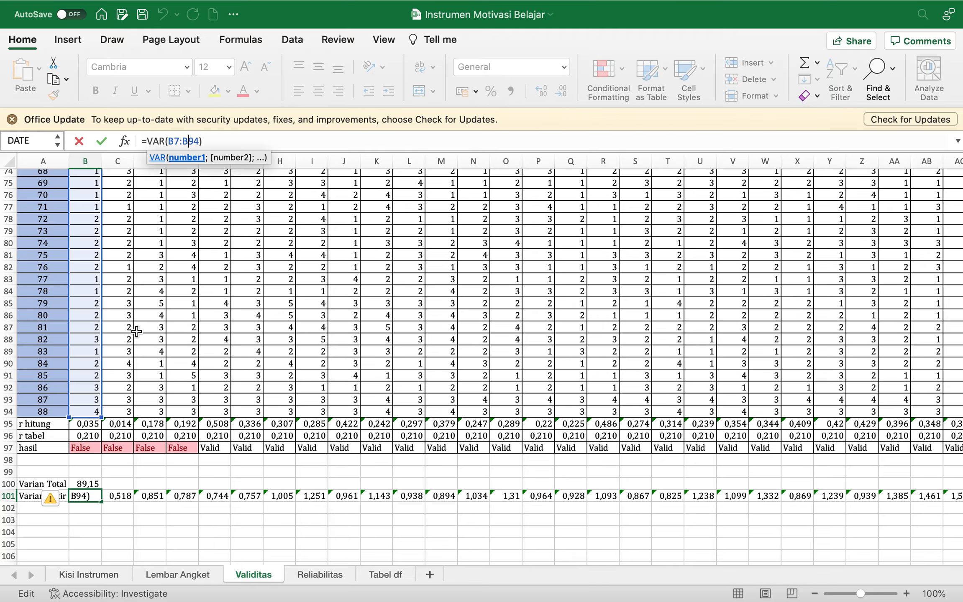
pyautogui.scroll(9, 156, 314)
pyautogui.scroll(8, 157, 313)
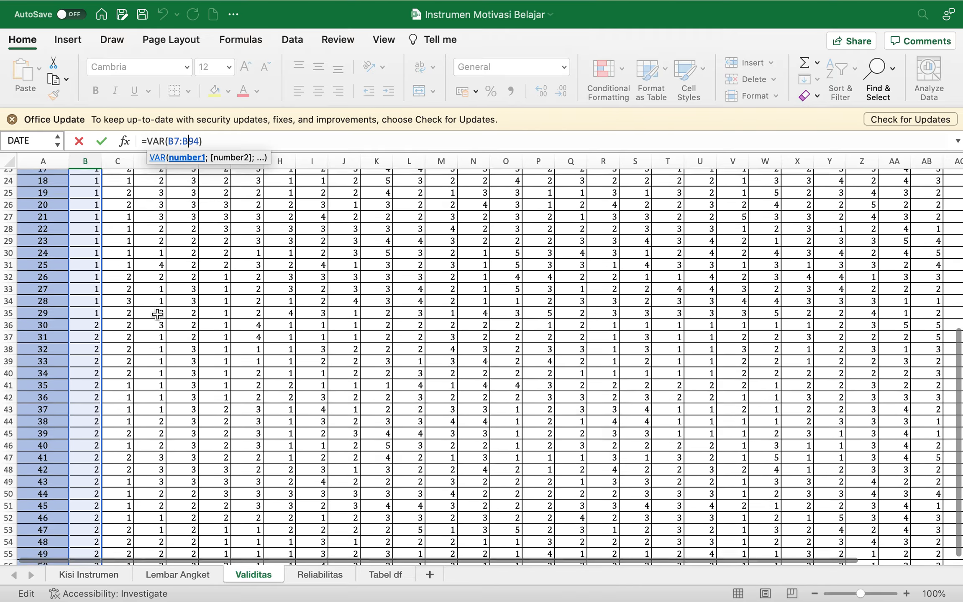
pyautogui.scroll(2, 157, 314)
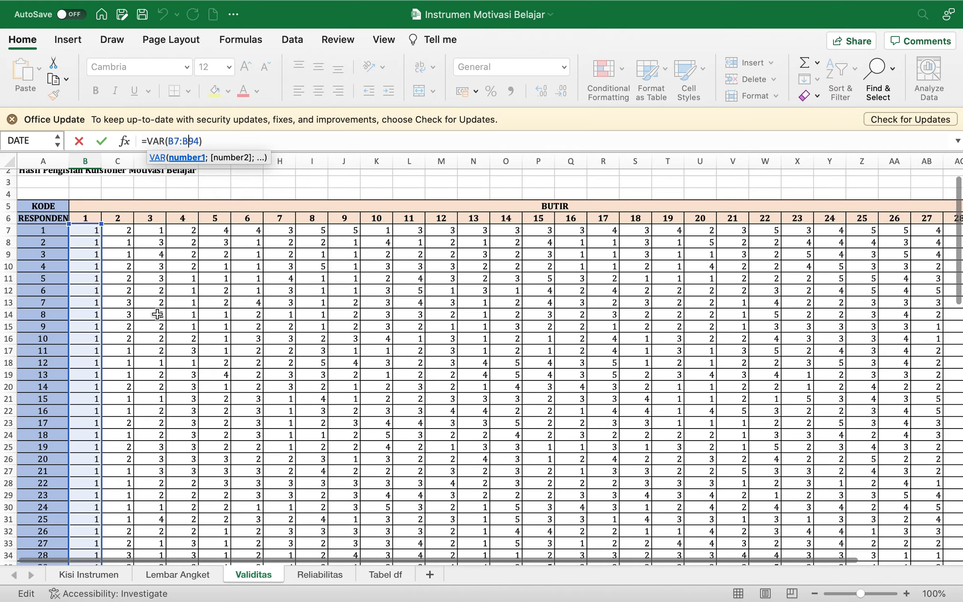
pyautogui.press('Return')
pyautogui.scroll(-4, 168, 458)
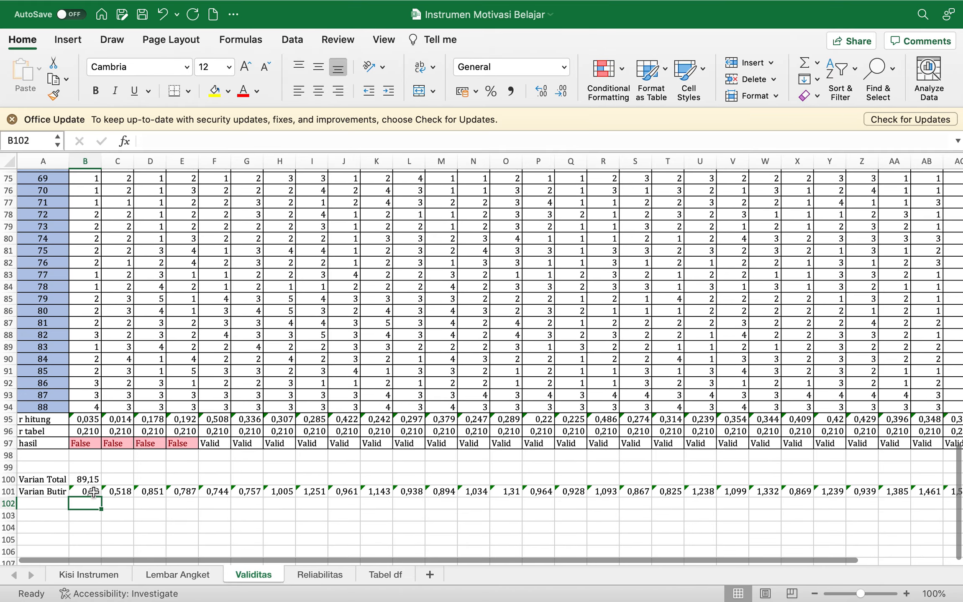
# Step: Fill the Varian Butir formula =VAR(B7:B94) from B101 across to J101, then reselect B101
pyautogui.click(98, 495)
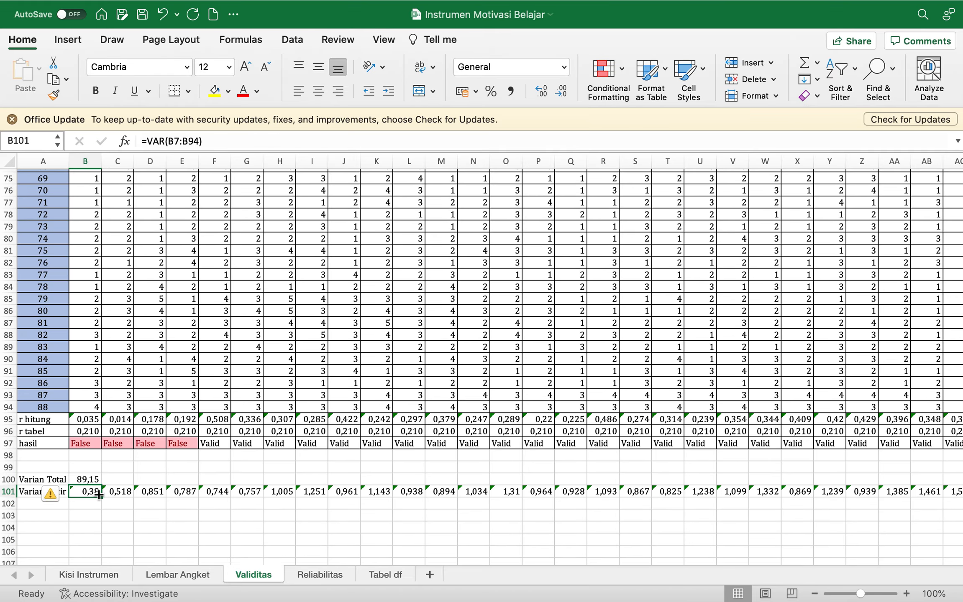
pyautogui.moveTo(101, 497); pyautogui.dragTo(348, 497)
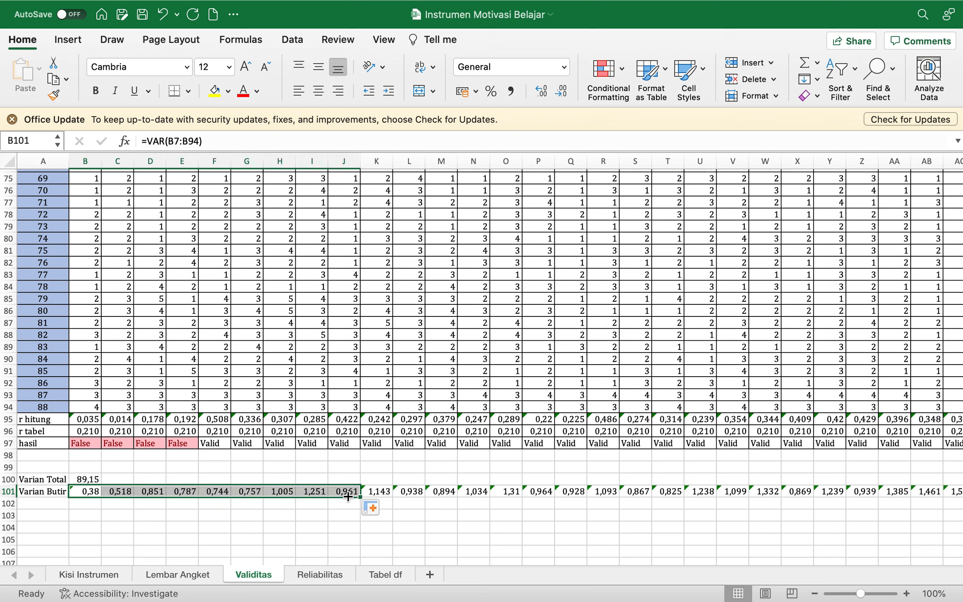
pyautogui.click(395, 480)
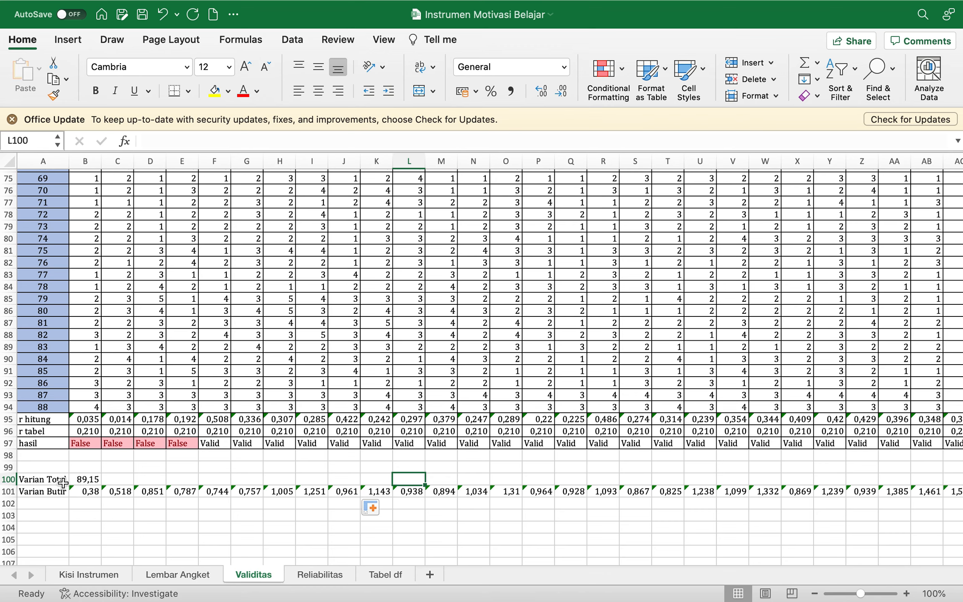
pyautogui.click(89, 492)
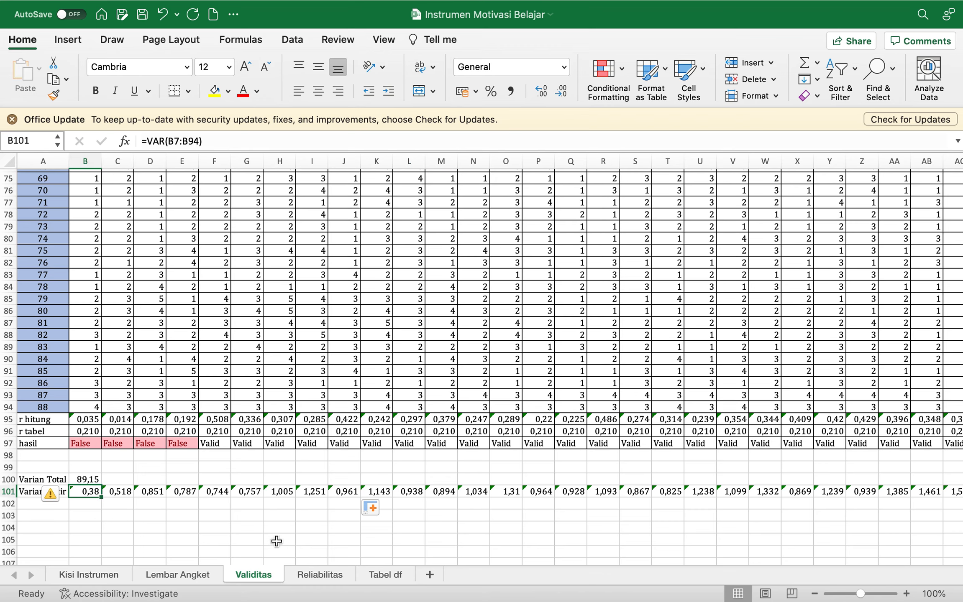
# Step: Examine the Cronbach's Alpha formula in A15 of the Reliabilitas sheet and the Validitas variance cells it references, then close the formula
pyautogui.click(308, 578)
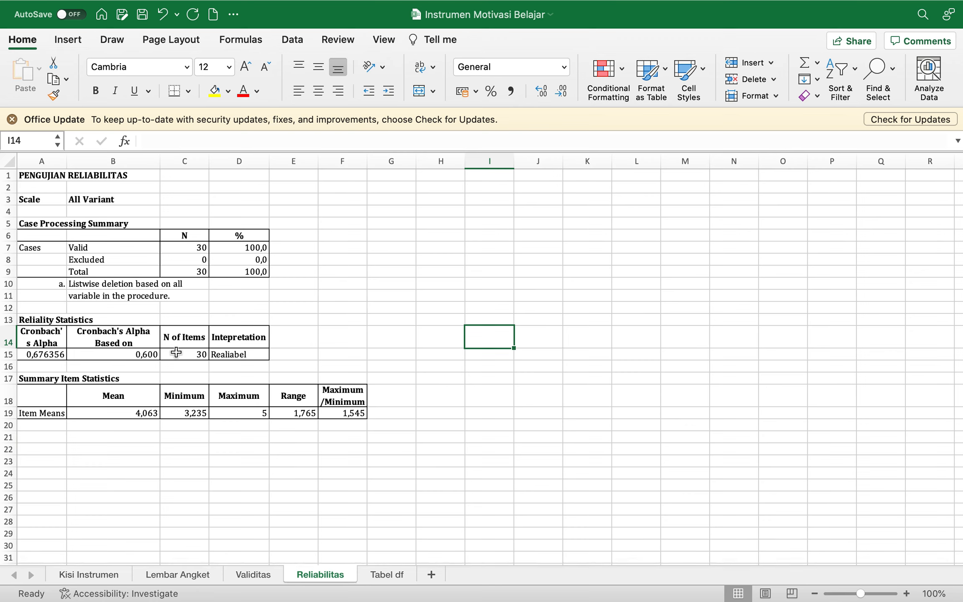
pyautogui.click(53, 355)
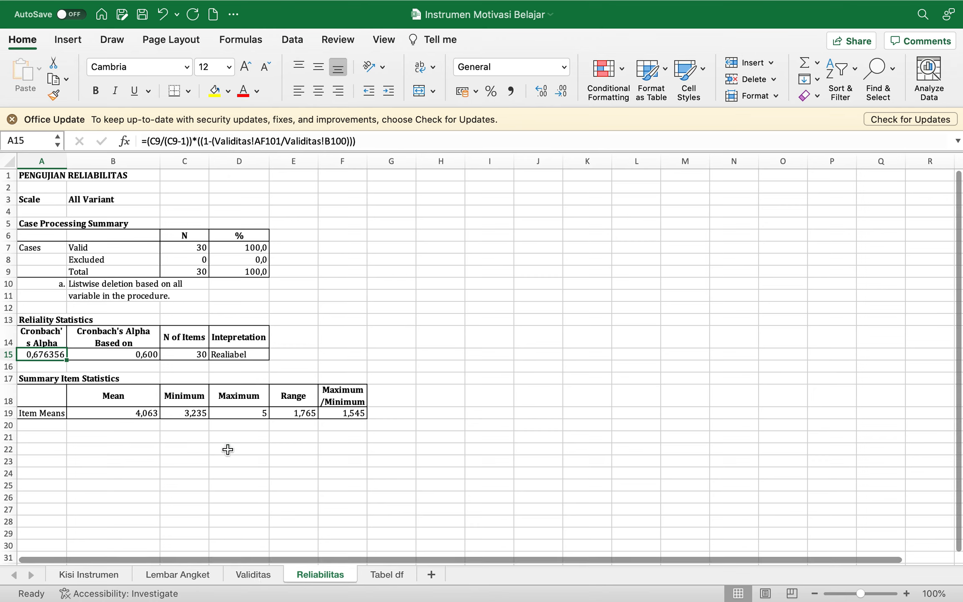
pyautogui.click(383, 144)
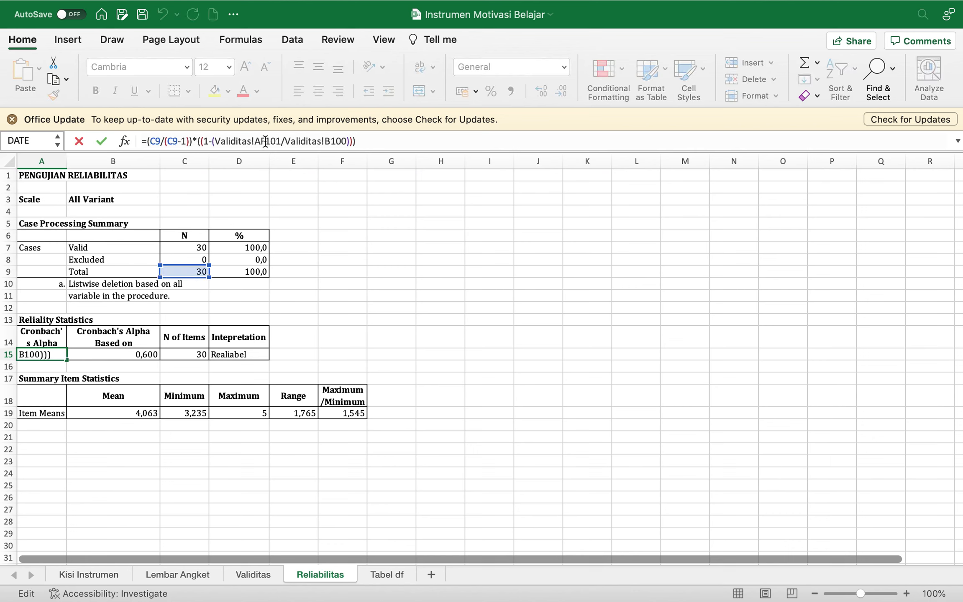
pyautogui.click(253, 577)
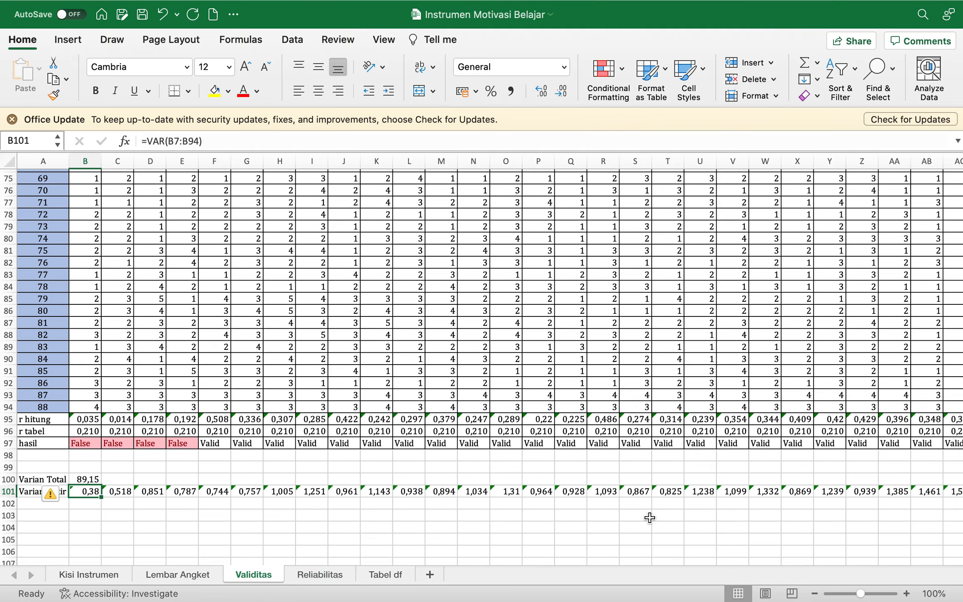
pyautogui.hscroll(5, 668, 523)
pyautogui.hscroll(-5, 668, 522)
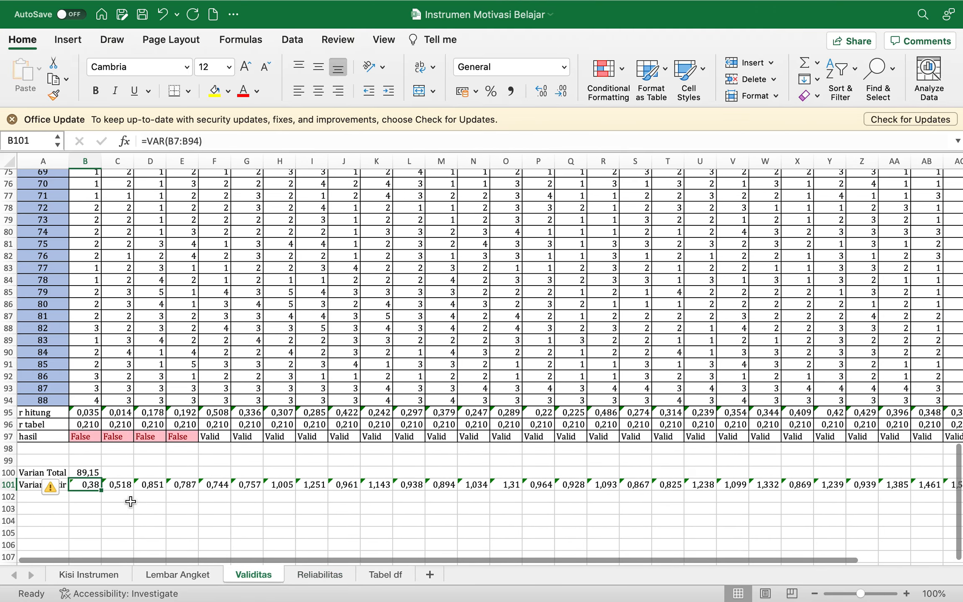
pyautogui.click(321, 579)
pyautogui.press('Return')
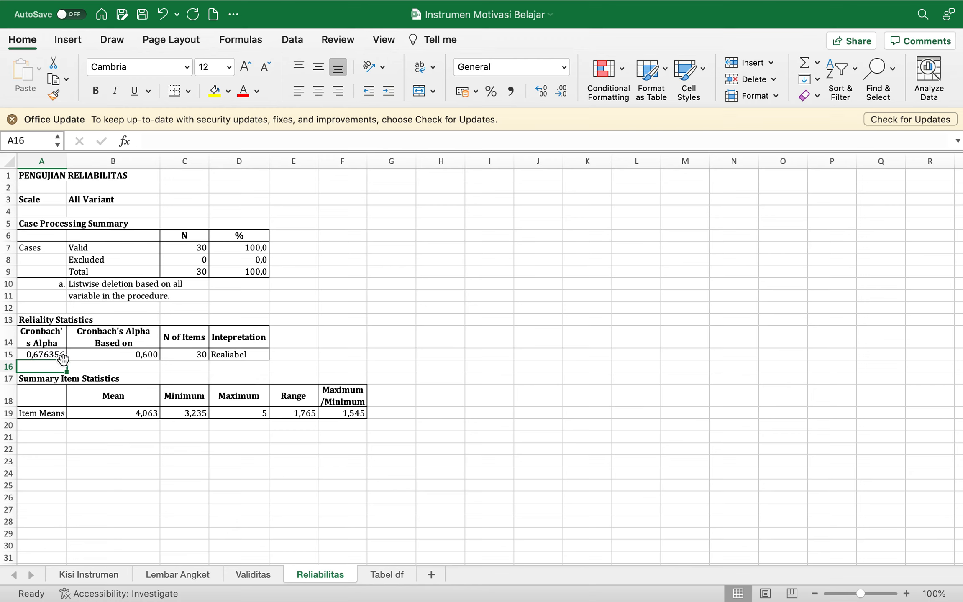
# Step: Check the Cronbach's Alpha threshold in B15 and the interpretation formula in D15
pyautogui.click(138, 355)
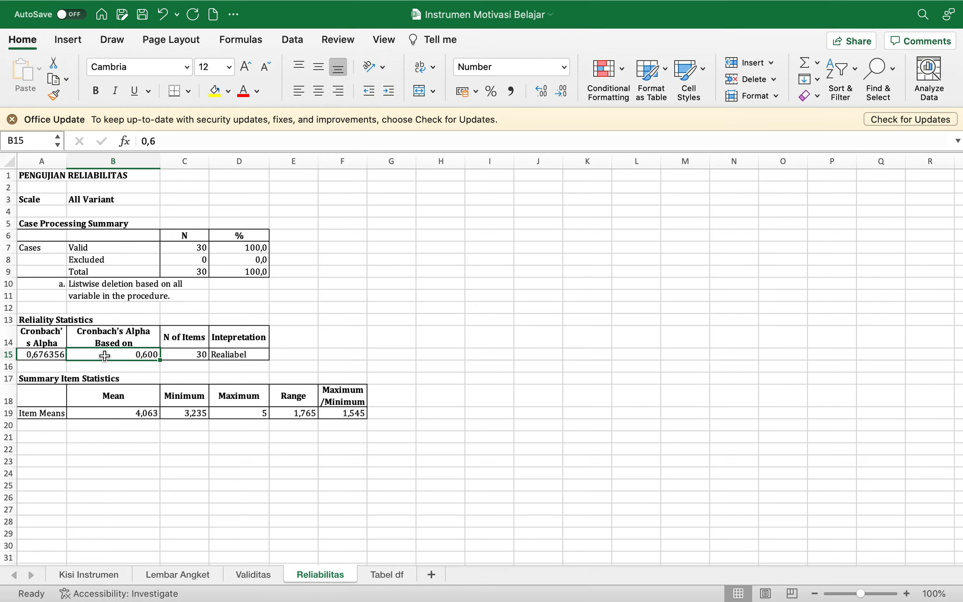
pyautogui.click(229, 354)
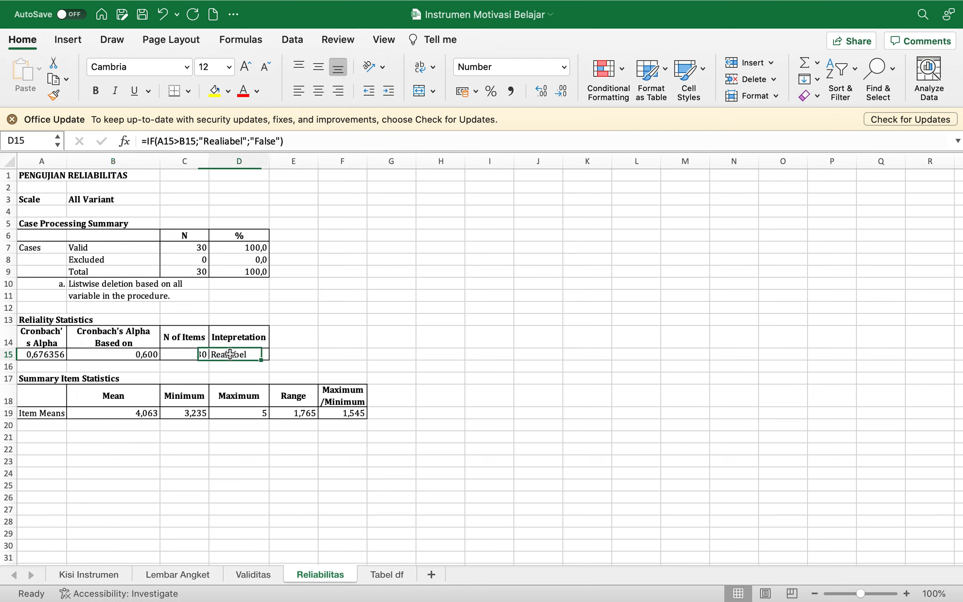